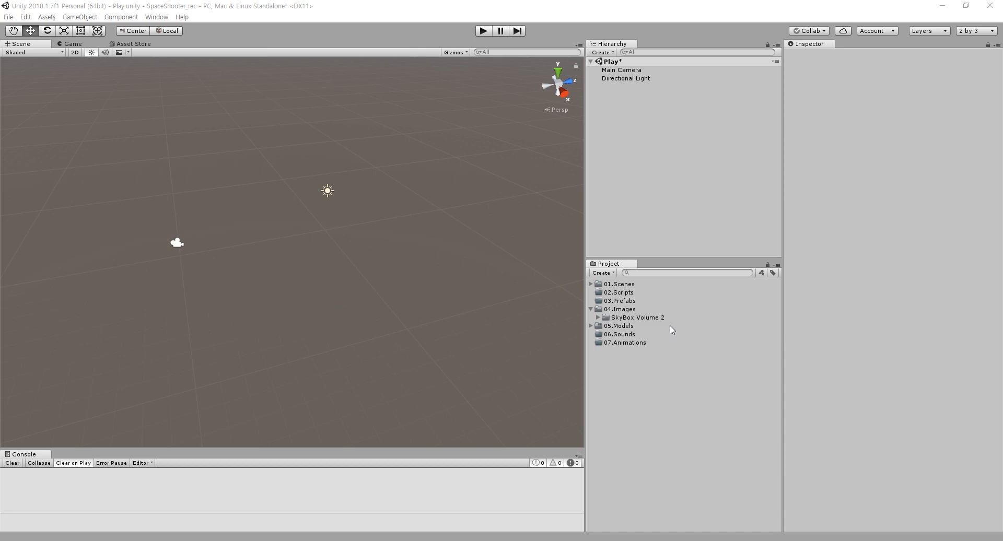
Add a Quad 3D object to the Play scene
click(627, 335)
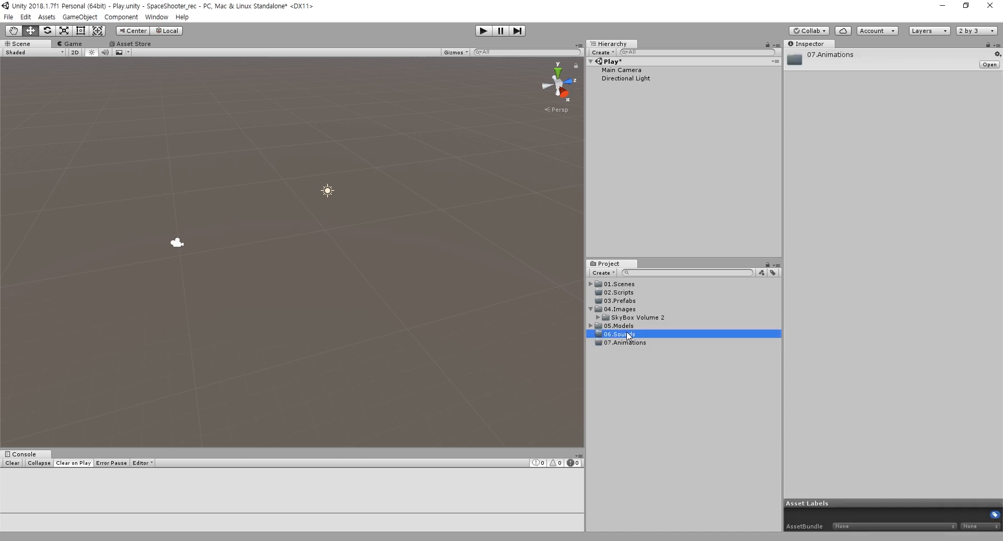
click(626, 327)
right_click(634, 102)
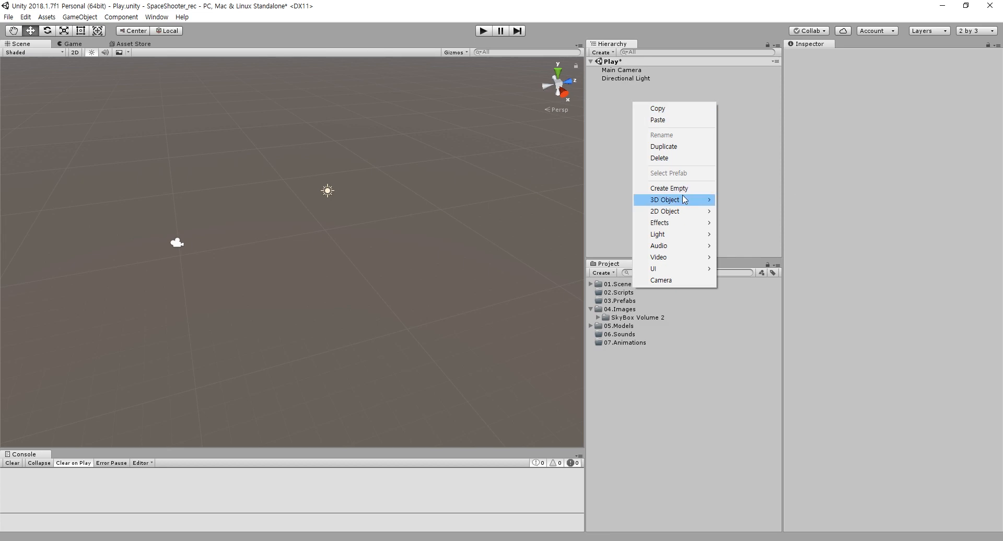
mouse_move(672, 203)
click(764, 258)
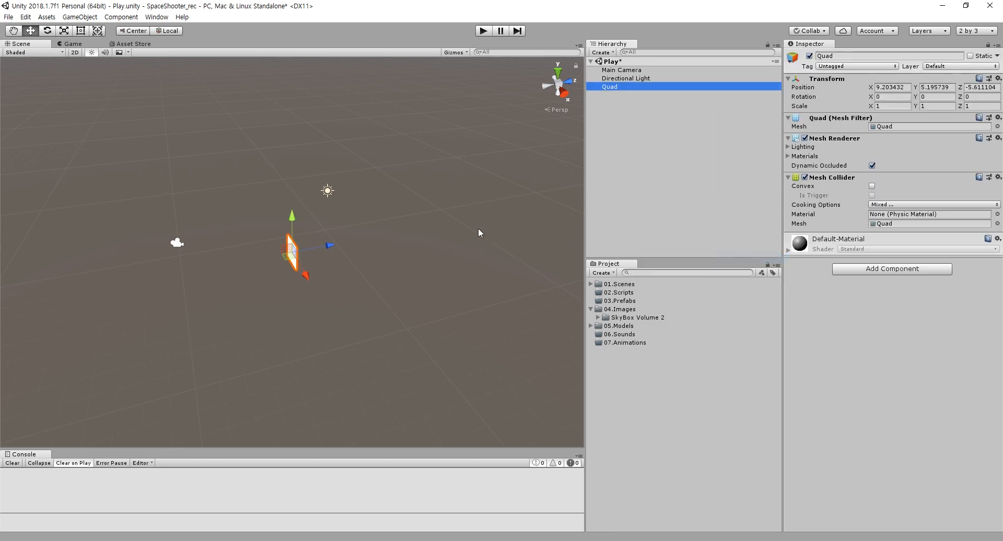
scroll(423, 287, up, 1)
scroll(423, 284, up, 10)
key(s)
right_drag(430, 291, 497, 283)
key(a)
key(w)
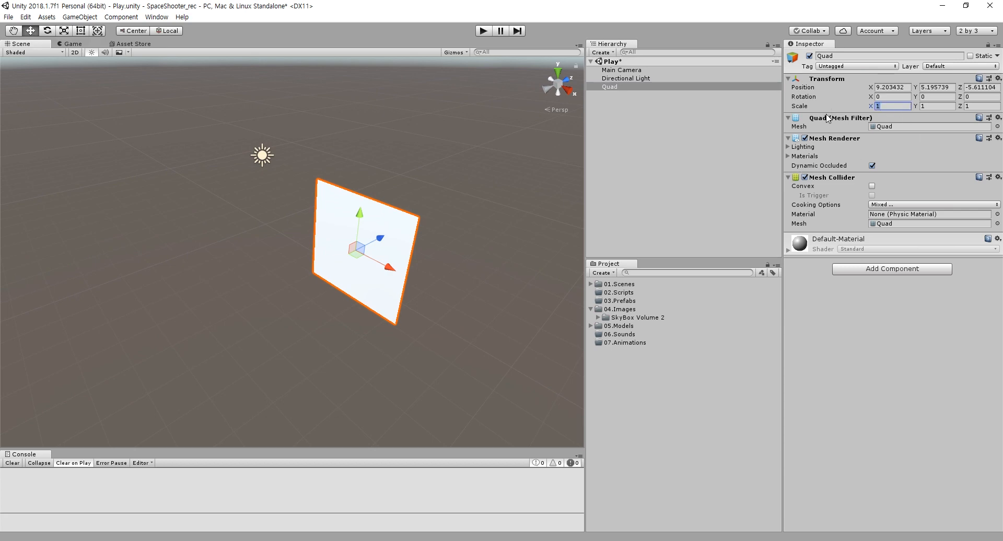
Set the quad's X rotation to 90
click(829, 98)
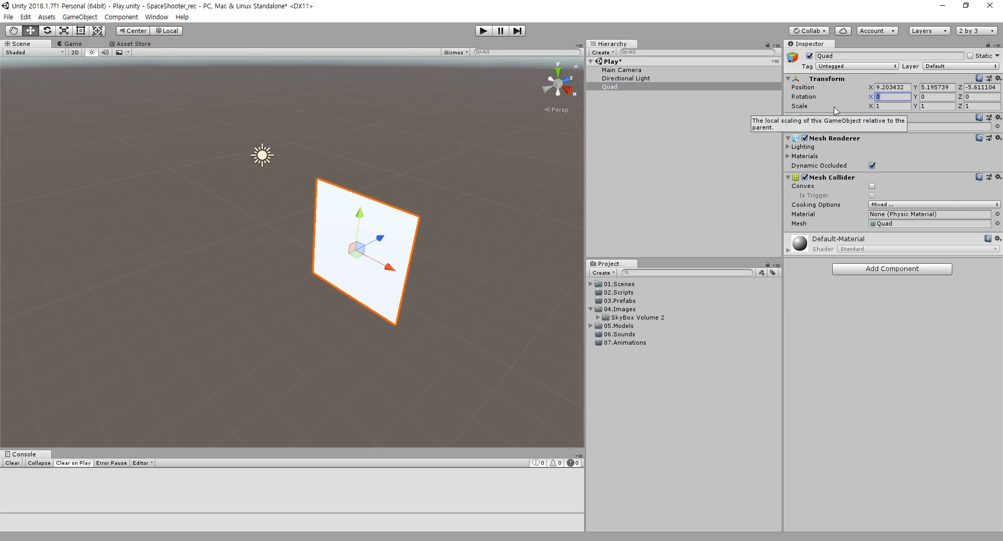
text(90)
scroll(515, 225, up, 5)
scroll(523, 209, down, 4)
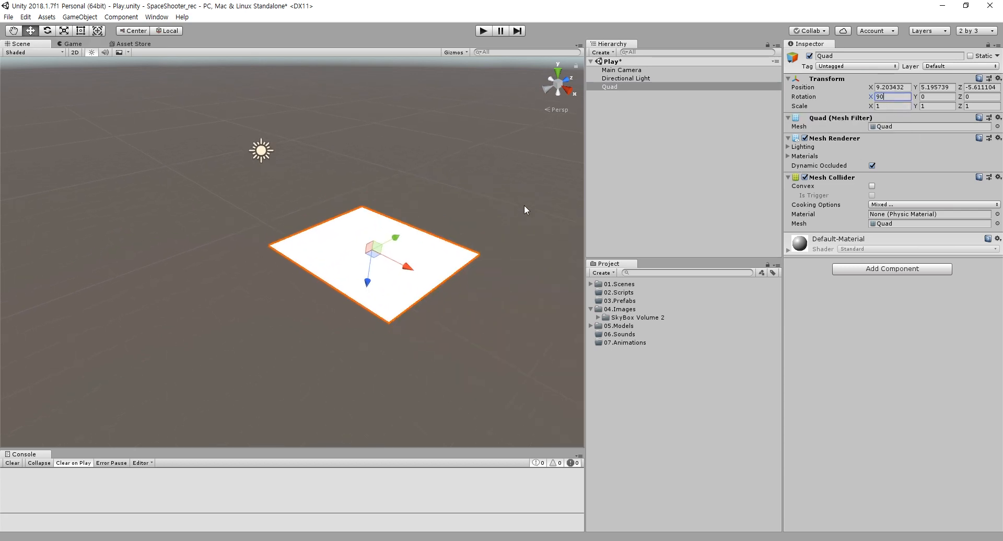
right_drag(524, 207, 494, 211)
key(w)
key(a)
right_click(742, 126)
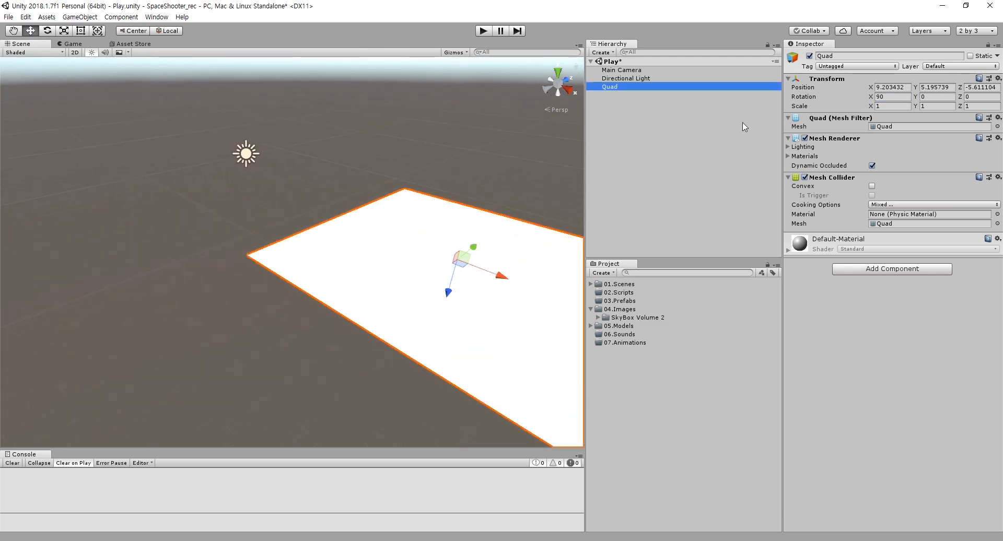
right_drag(504, 143, 546, 145)
key(s)
key(d)
Reset the quad's transform to its defaults and set its X rotation to 90 so it lies flat
click(998, 78)
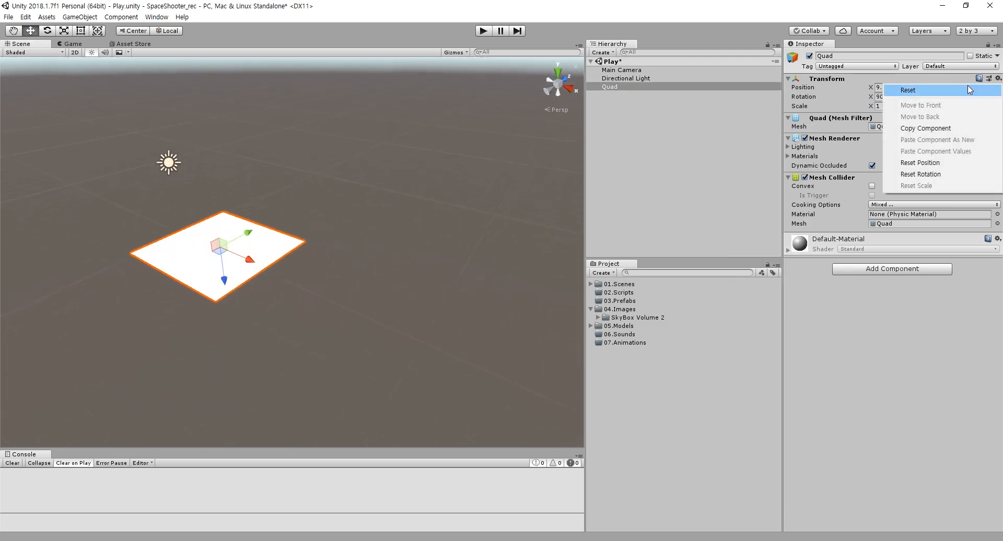
click(909, 90)
right_drag(277, 200, 393, 165)
key(w)
key(a)
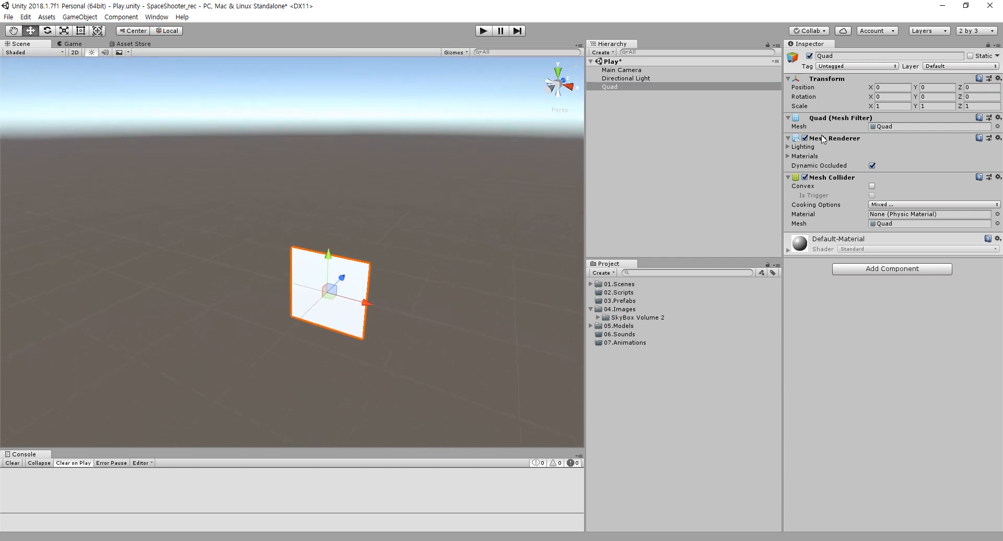
click(906, 97)
text(90)
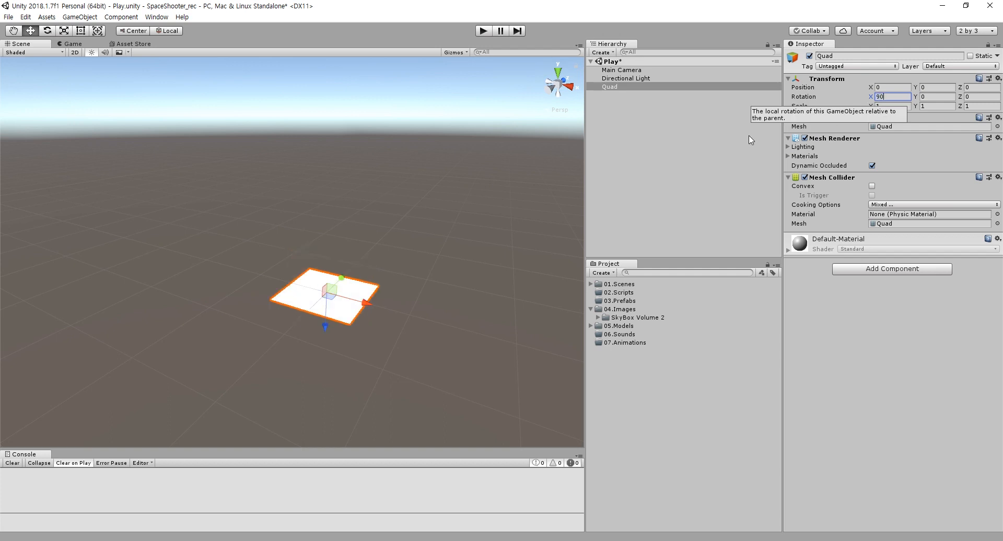
mouse_move(436, 211)
right_down()
mouse_move(408, 225)
mouse_move(460, 197)
mouse_move(446, 203)
right_up()
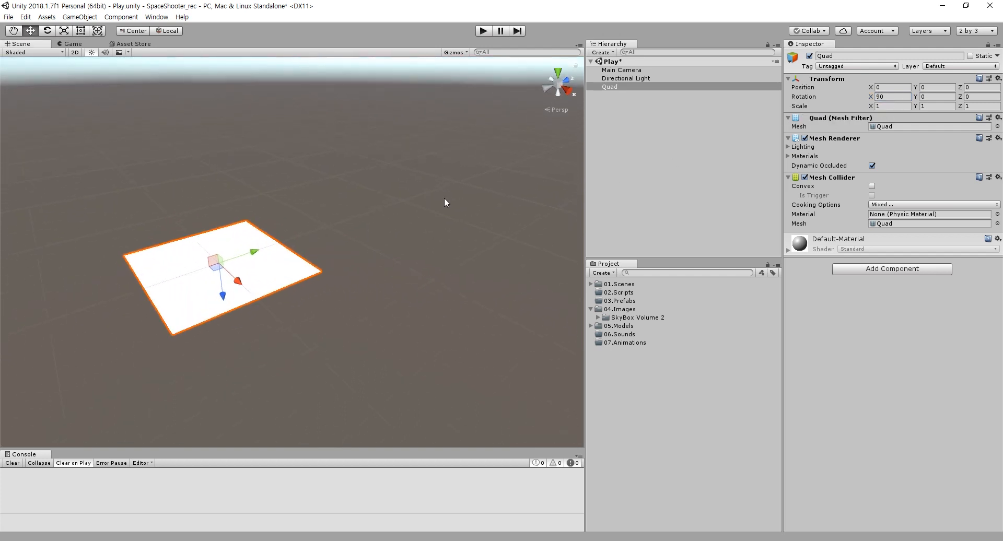
Add a Capsule 3D object as a child of the quad and set its X rotation to 90
right_click(633, 120)
mouse_move(674, 216)
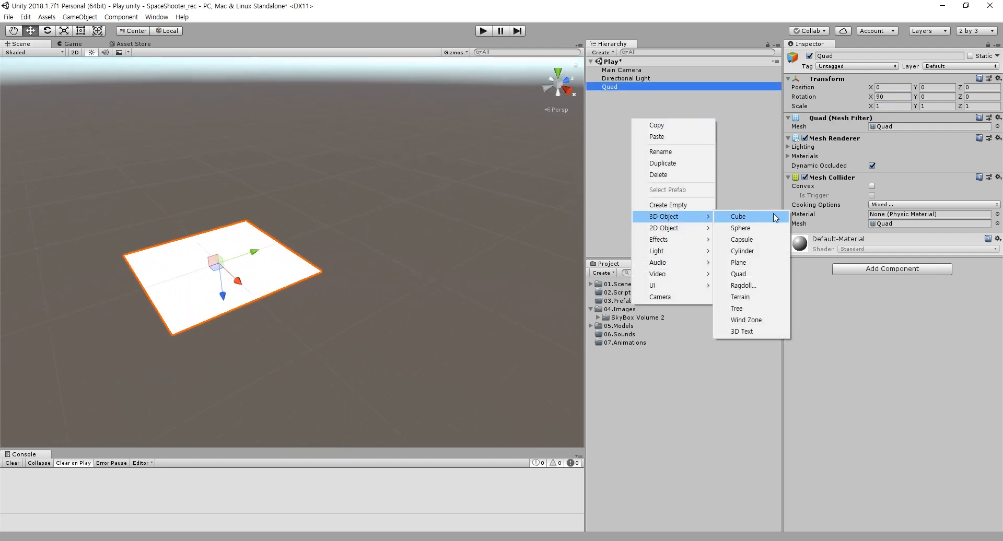
click(752, 240)
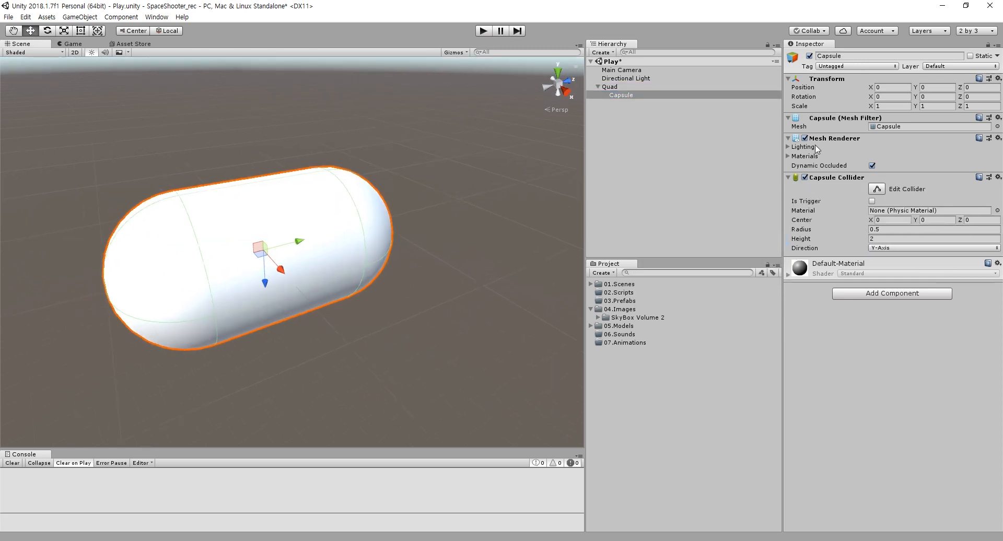
click(893, 97)
text(90)
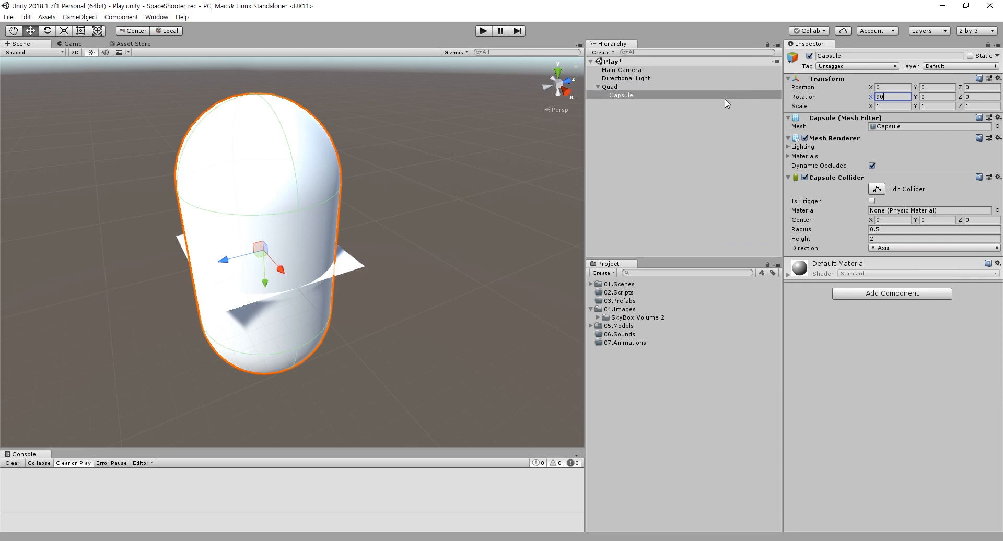
Move the capsule out of the quad to the scene's root level and reset its transform
drag(637, 95, 632, 134)
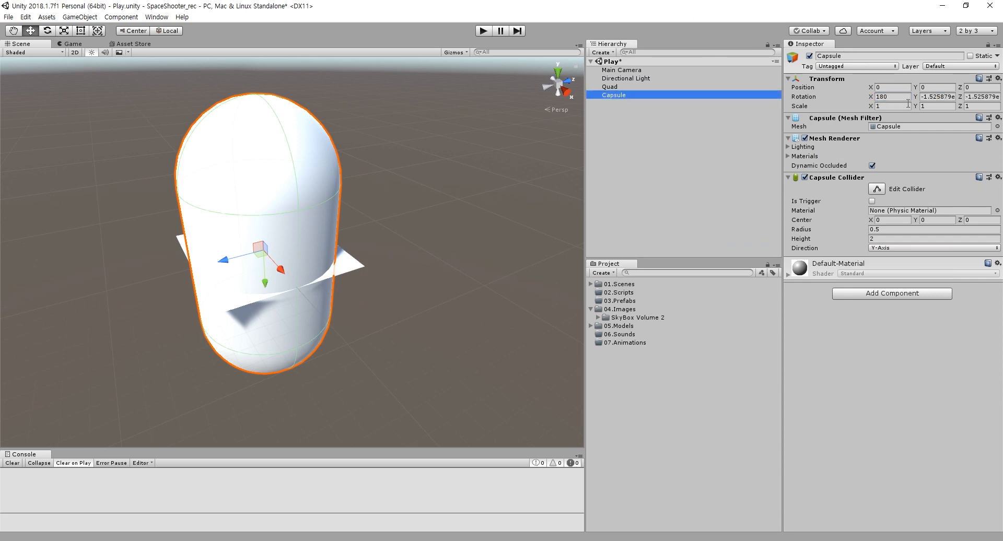
click(998, 79)
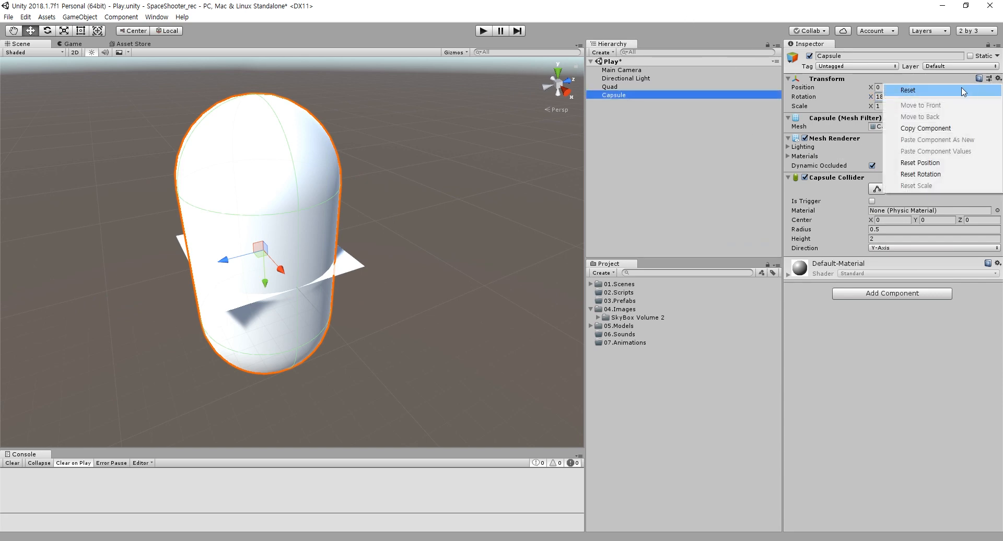
click(941, 89)
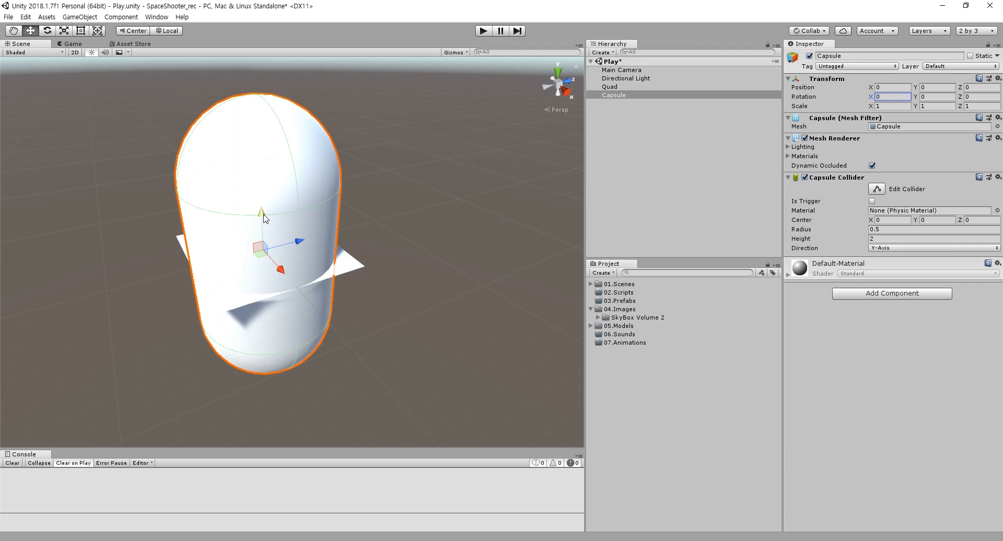
Raise the capsule above the quad and set its Y position to 1
drag(264, 216, 263, 134)
click(939, 88)
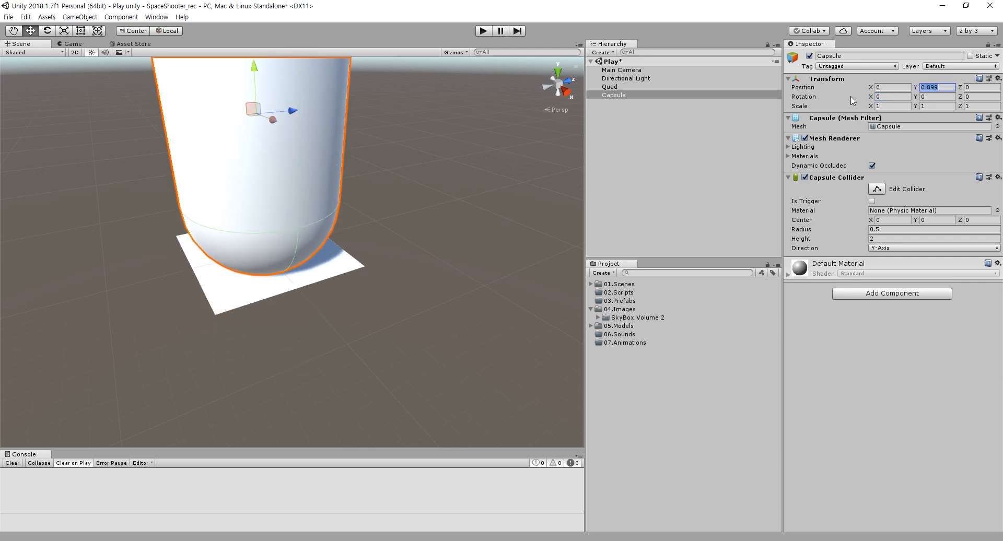
text(1)
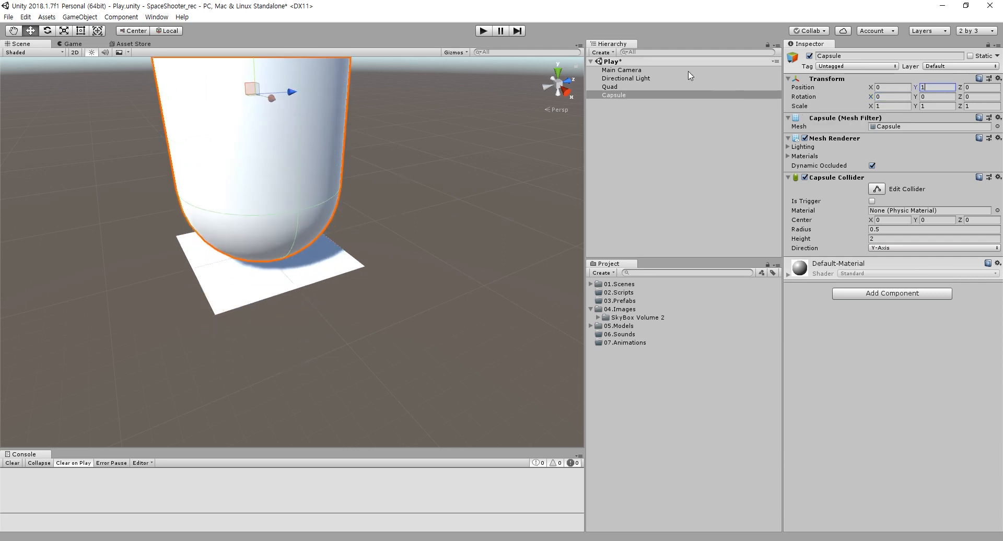
click(616, 87)
click(615, 95)
key(f)
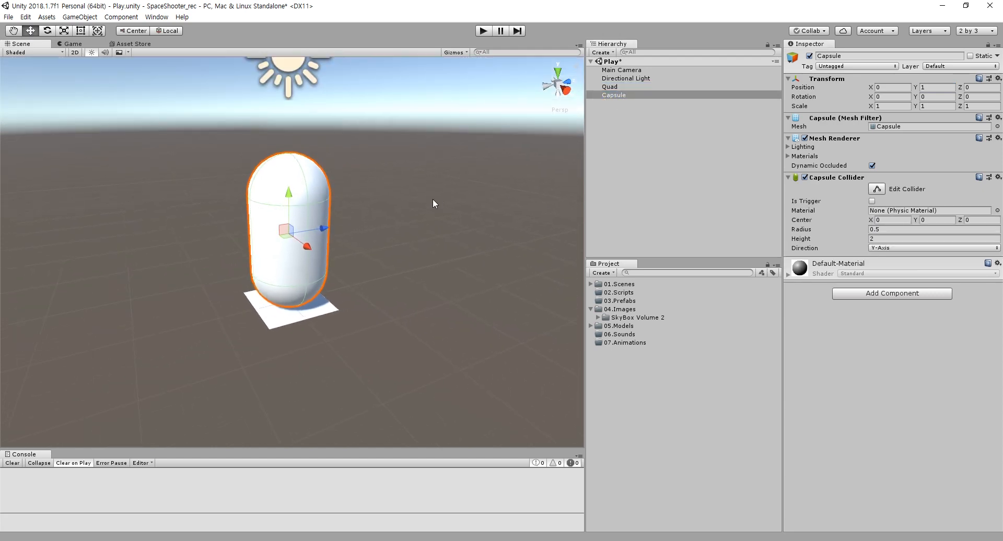
Scale the quad to 50 on the X, Y and Z axes
click(611, 87)
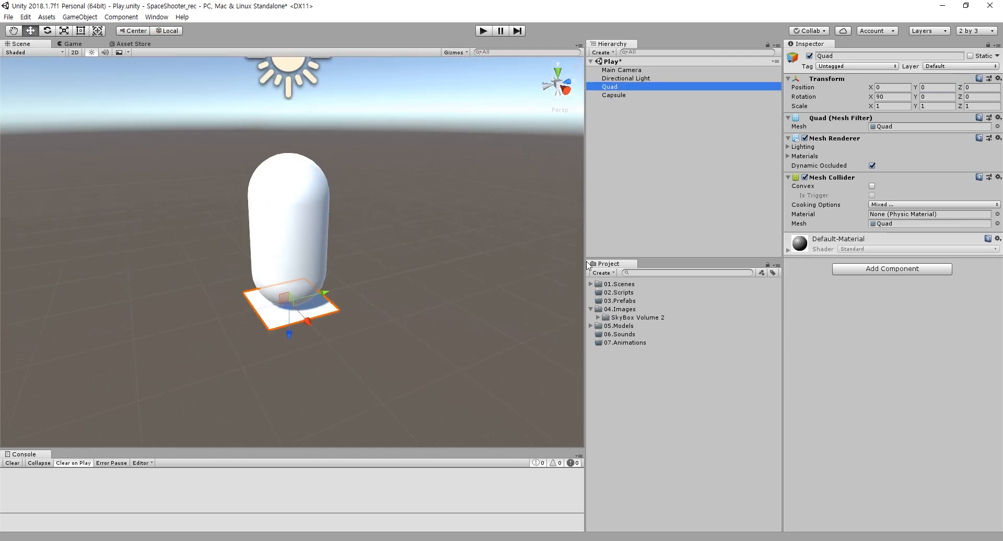
click(891, 105)
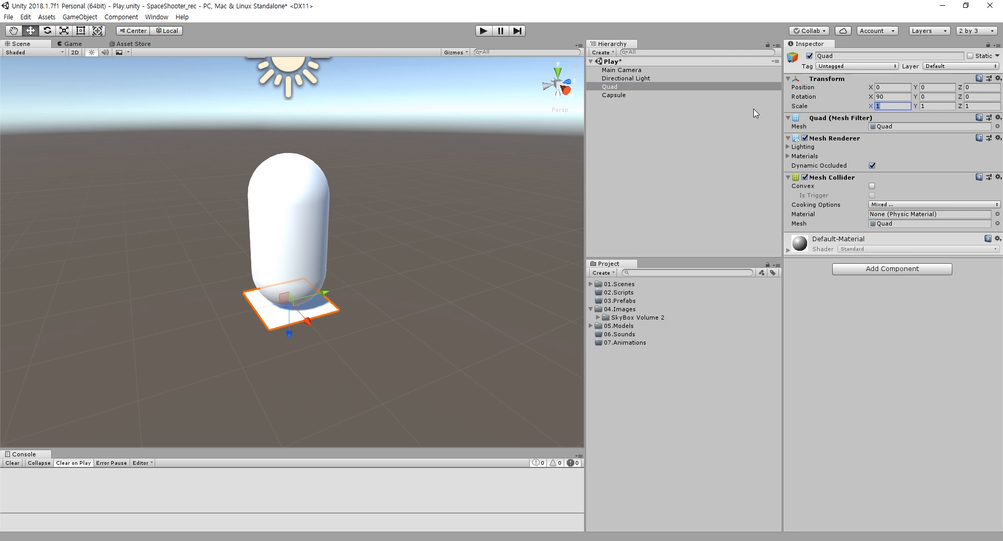
text(50)
key(Tab)
text(50)
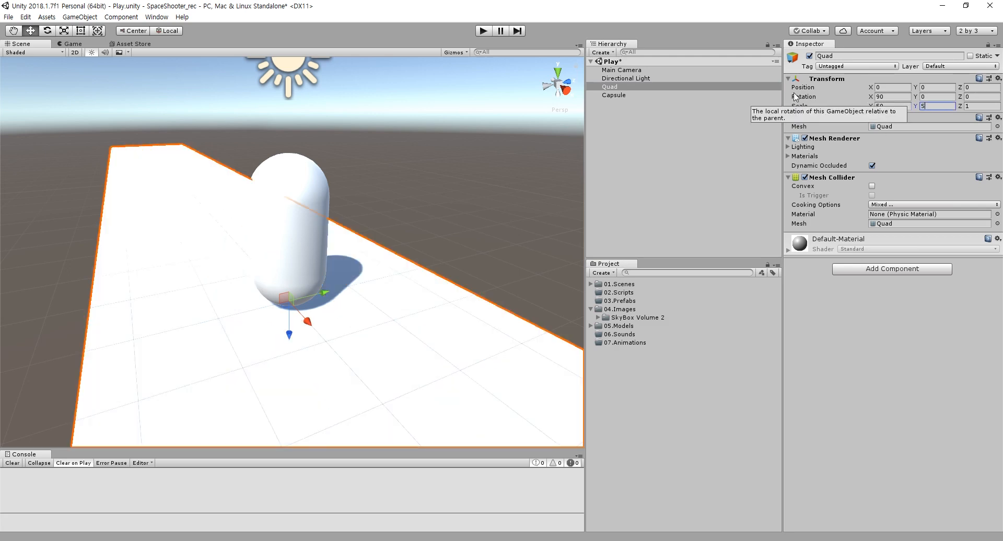
click(967, 105)
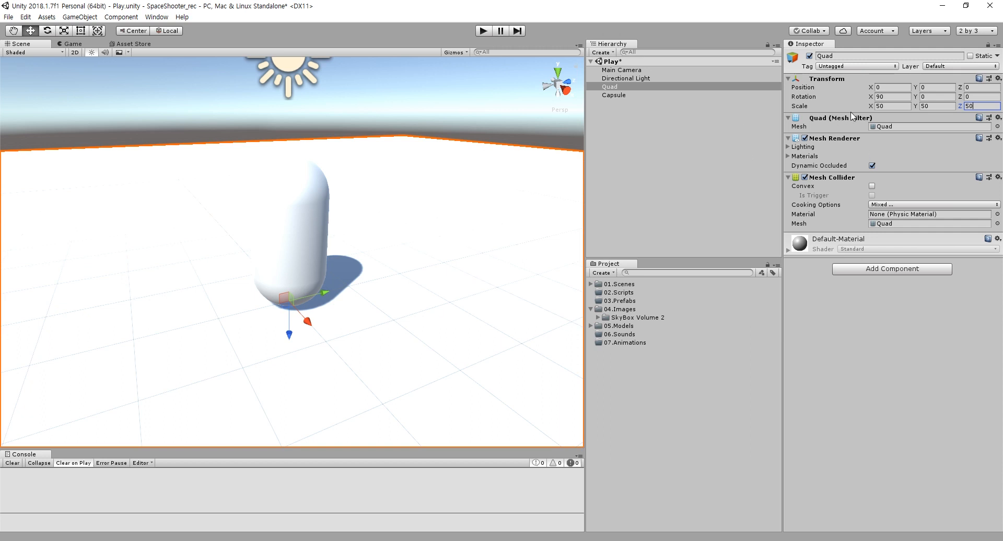
click(615, 96)
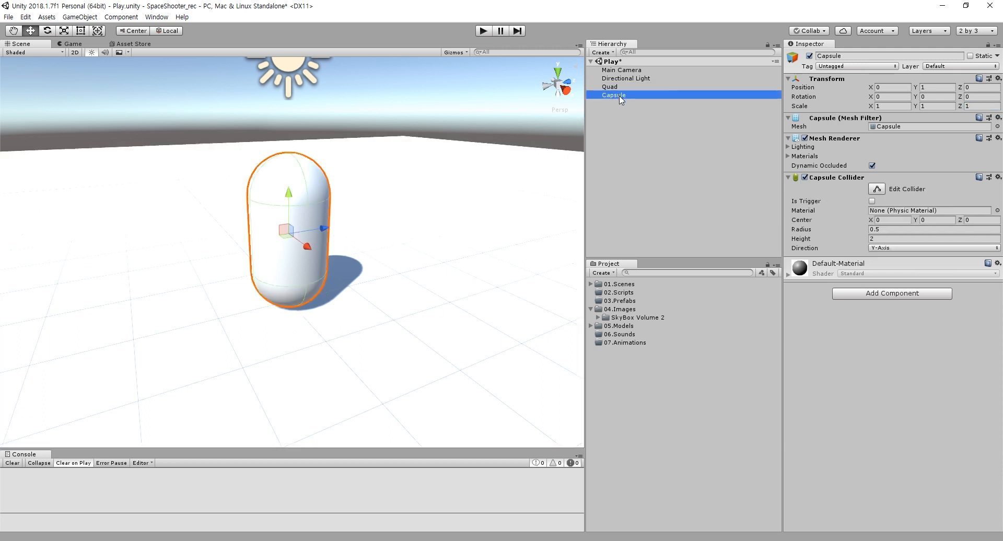
scroll(450, 204, down, 8)
alt+drag(454, 221, 345, 238)
key(a)
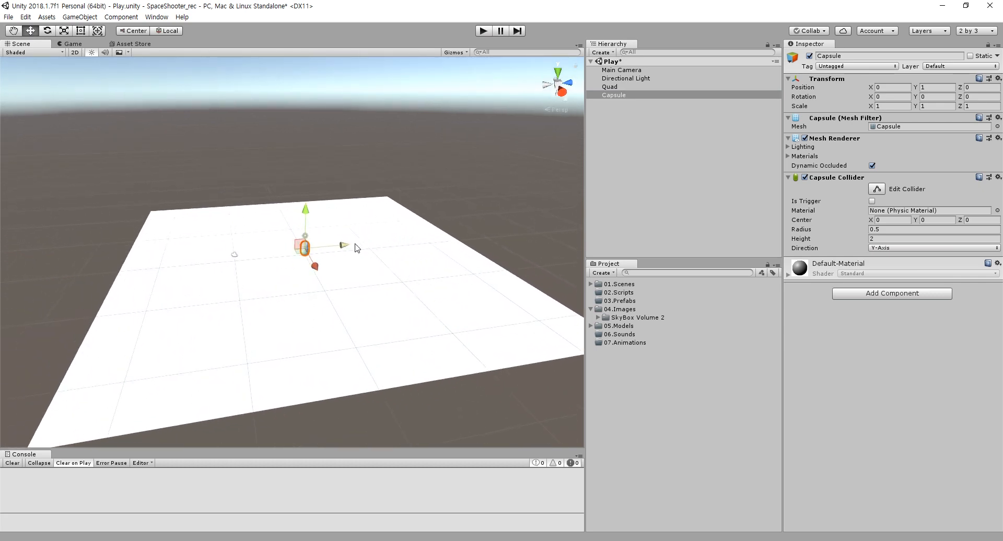
Import the Stages folder from the Textures folder in File Explorer into the project and place it inside 04.Images
click(142, 540)
click(125, 503)
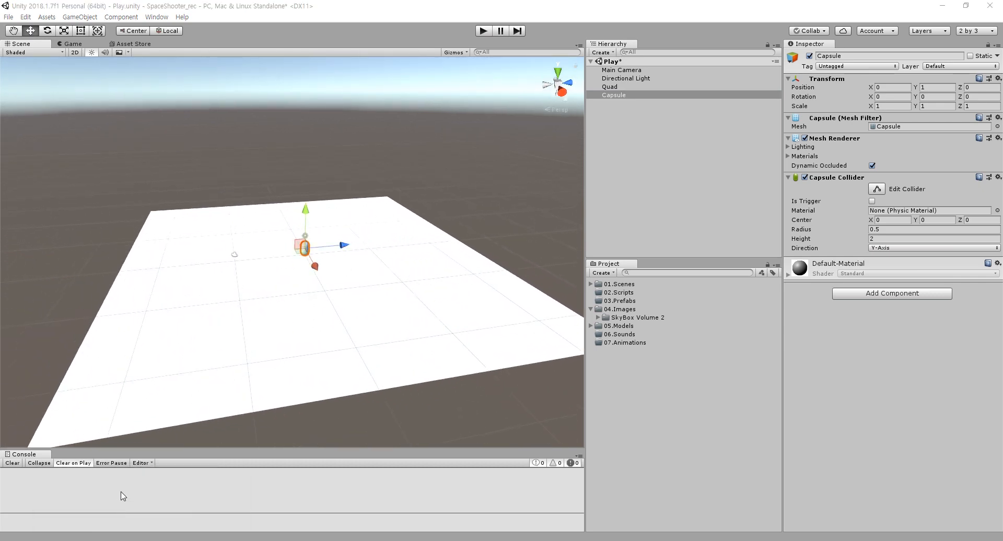
drag(197, 242, 643, 411)
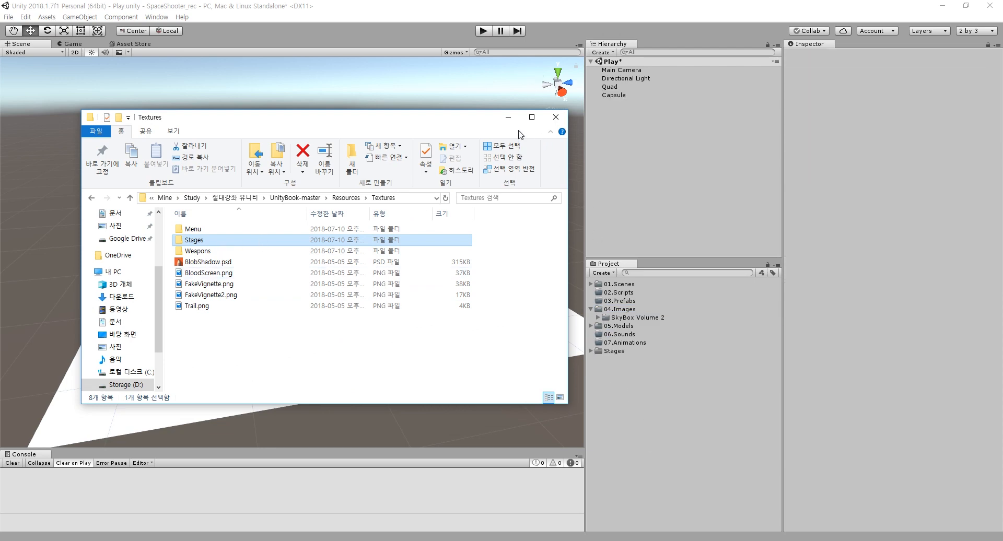
click(509, 117)
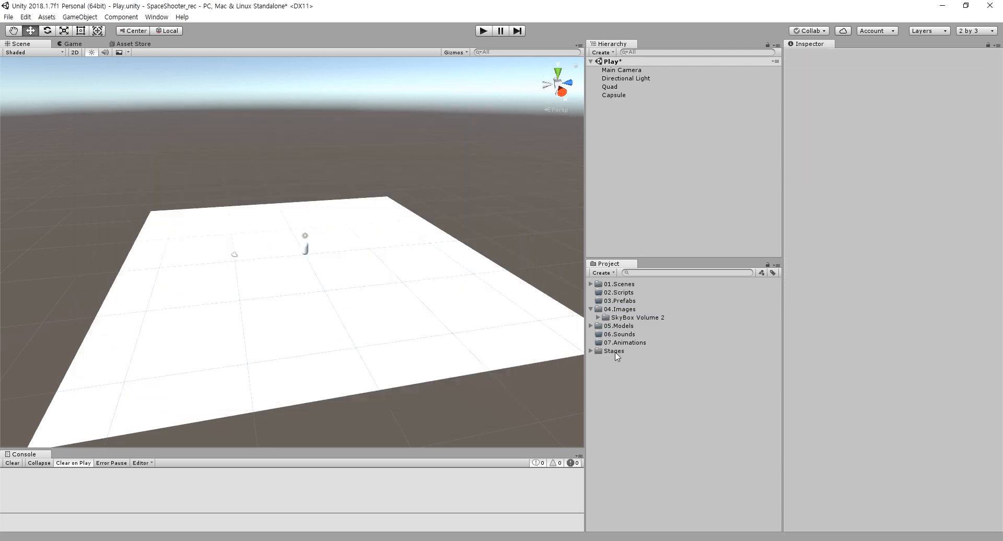
drag(618, 356, 619, 309)
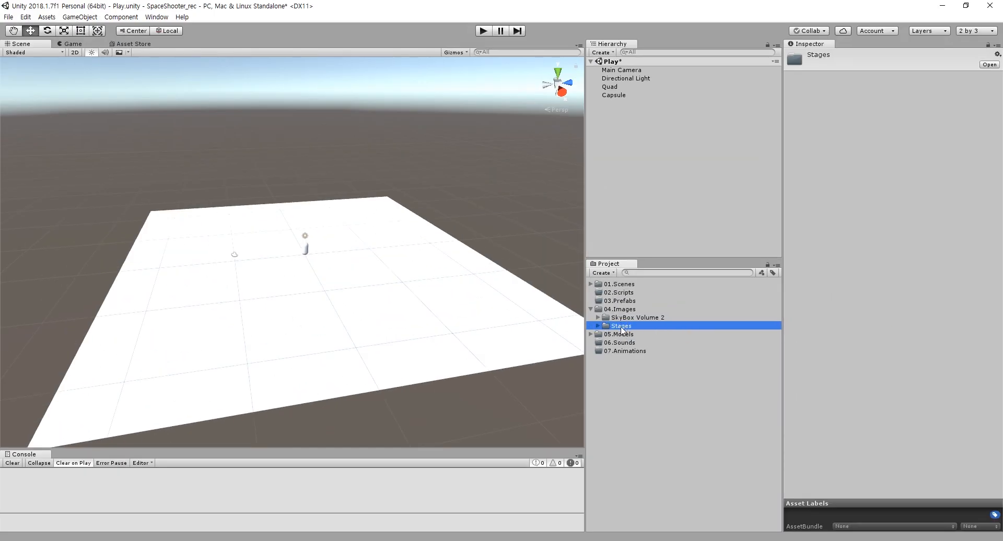
click(599, 326)
click(632, 343)
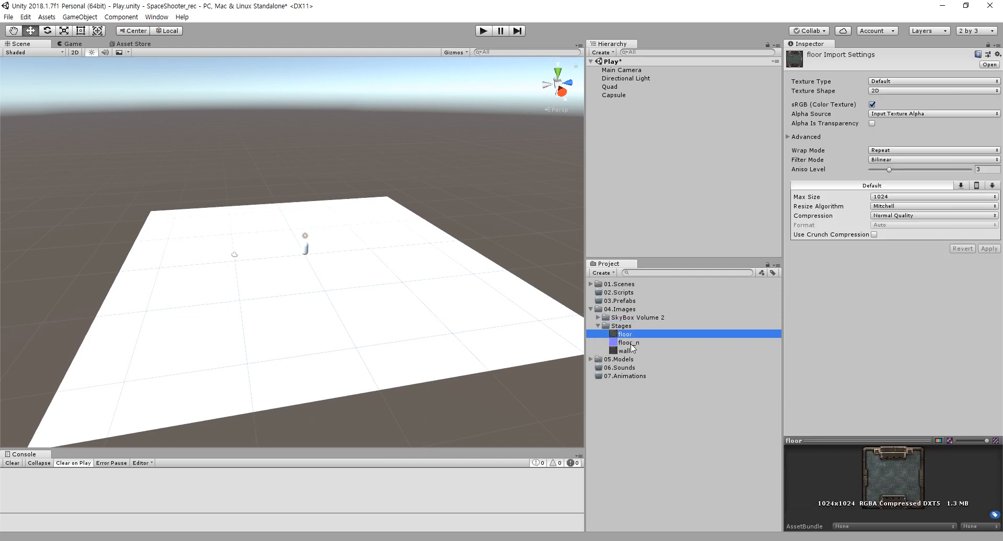
Rename the Quad object as Floor
click(610, 87)
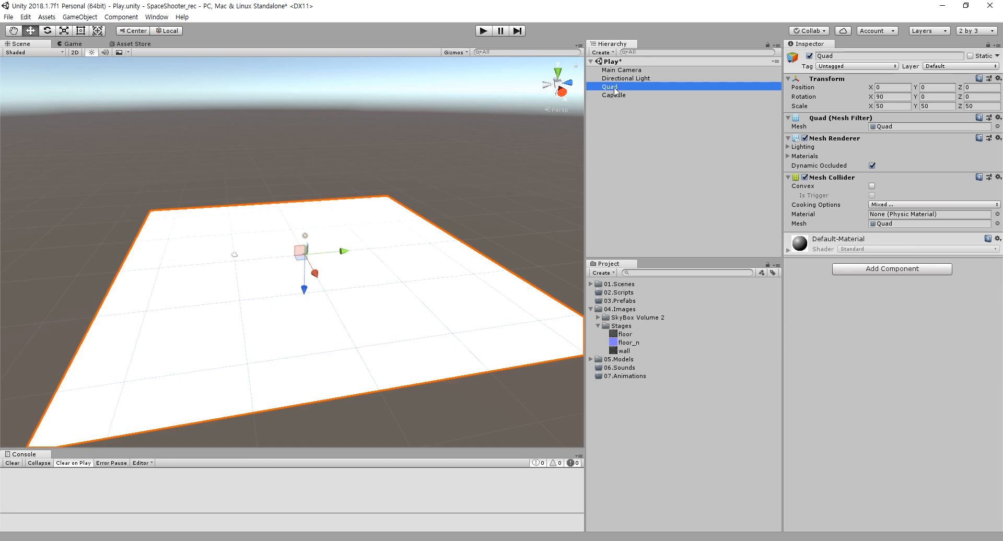
key(F2)
text(Floor)
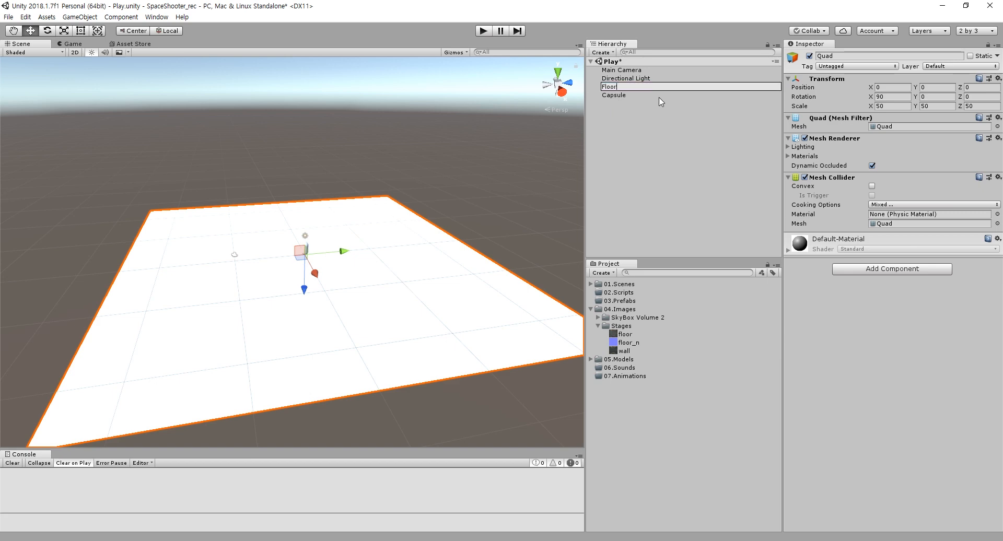
key(Return)
click(686, 115)
click(620, 96)
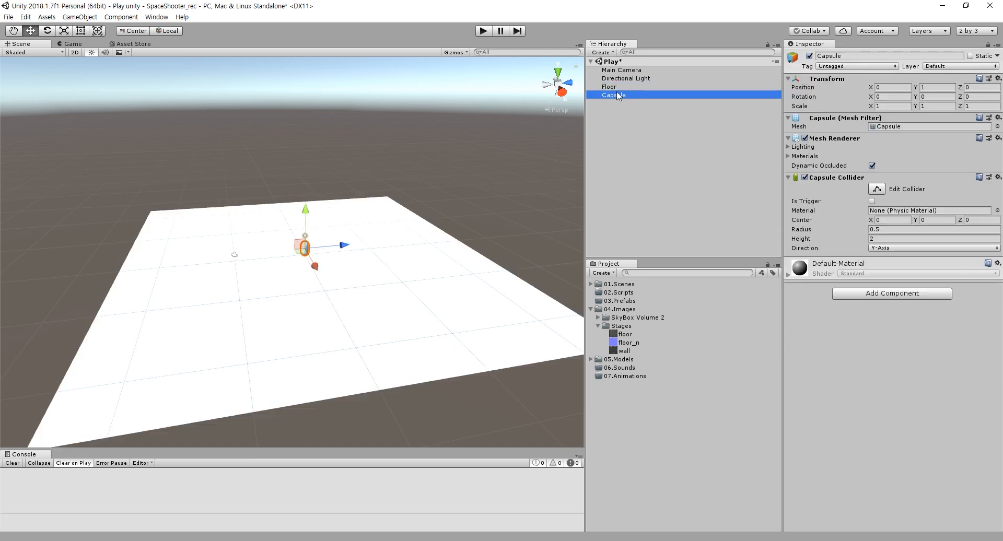
click(617, 88)
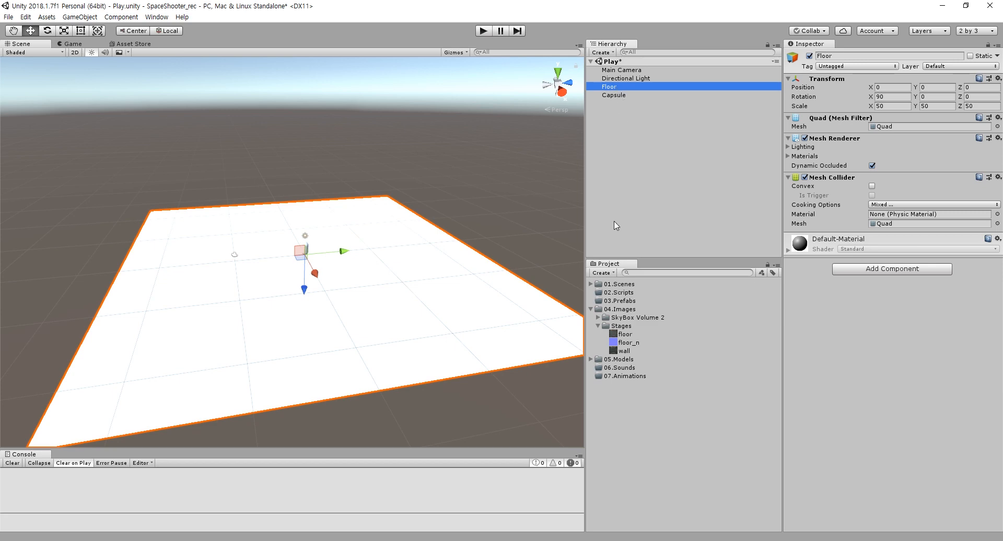
Apply the floor texture from Stages directly to the Floor object and check the material inside the generated Materials folder
drag(626, 339, 384, 319)
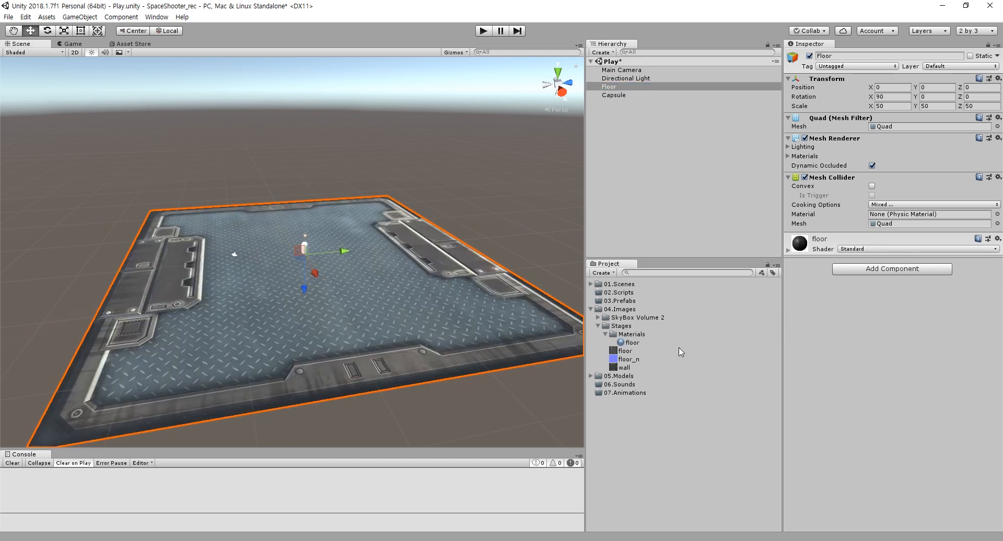
click(641, 336)
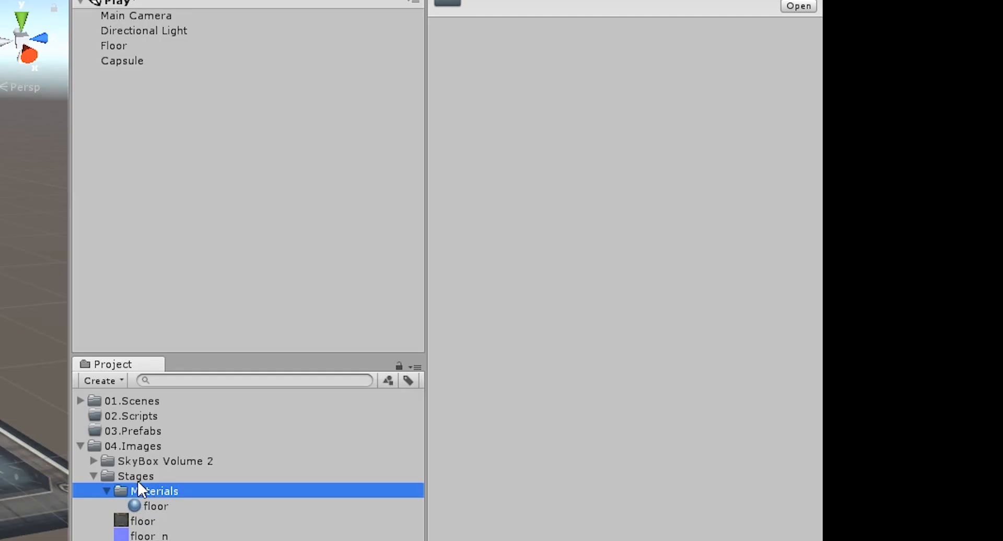
click(140, 478)
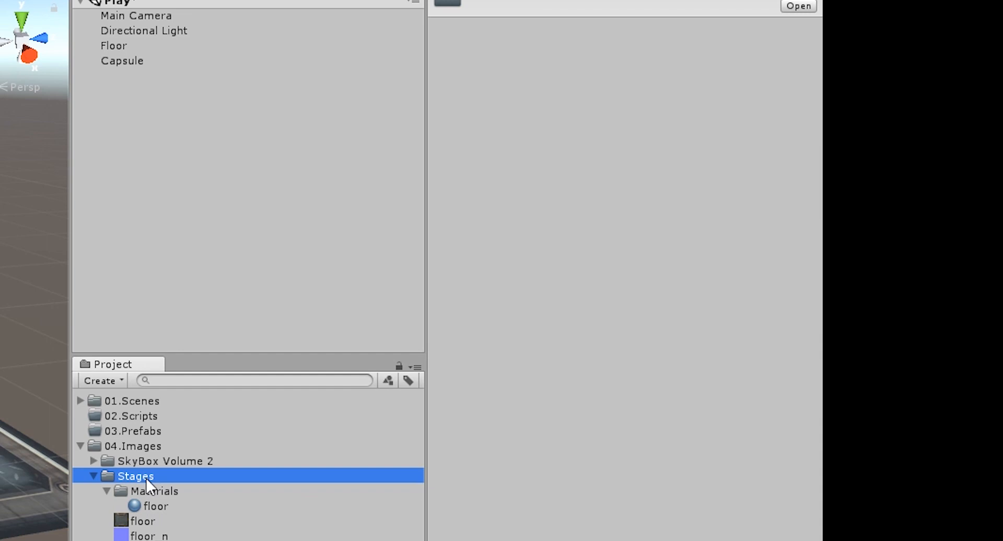
click(164, 507)
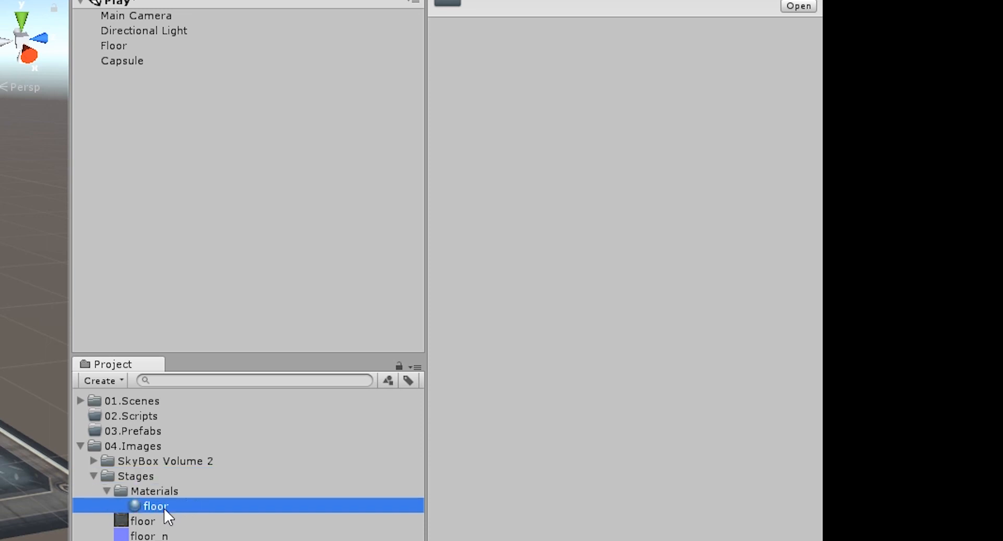
Delete the Materials folder inside the Stages folder
click(165, 494)
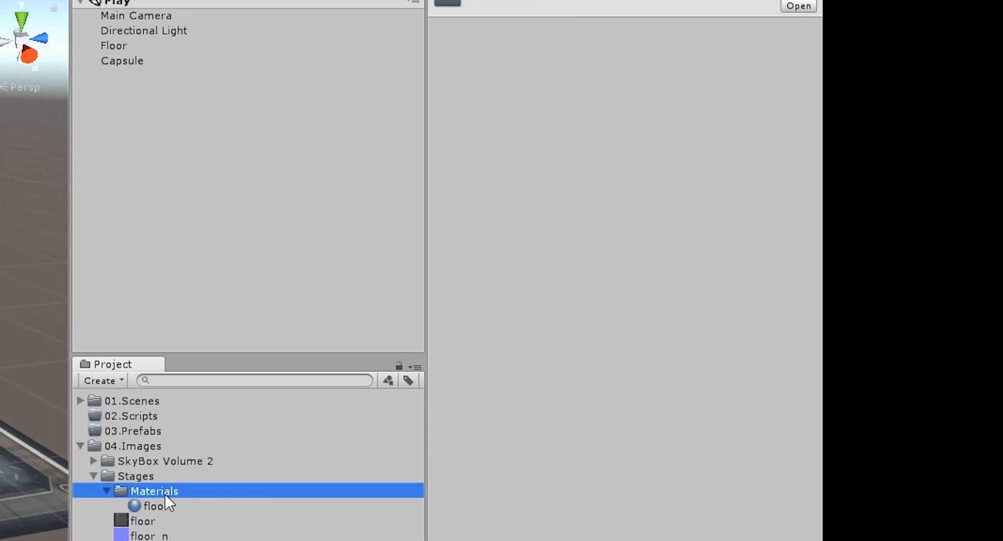
key(Delete)
key(Return)
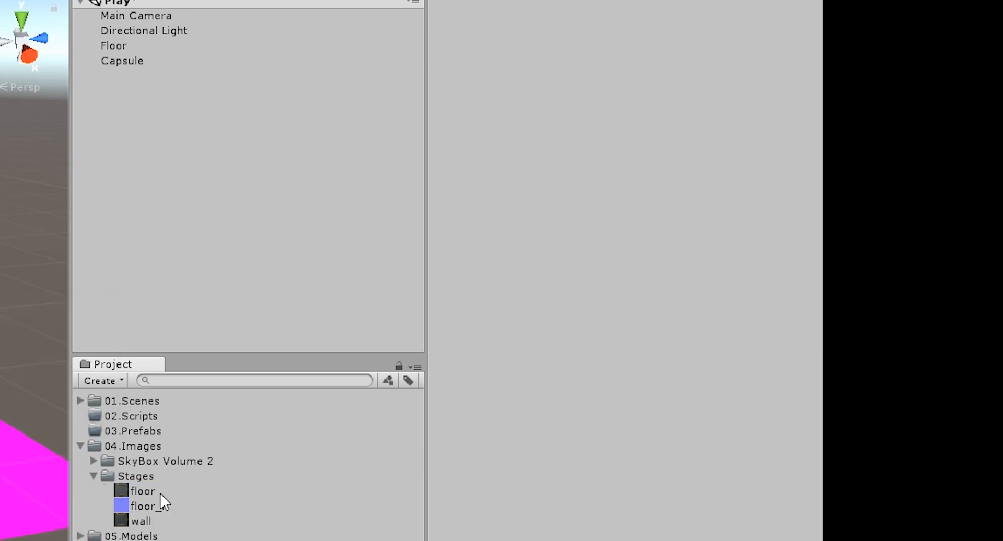
click(164, 507)
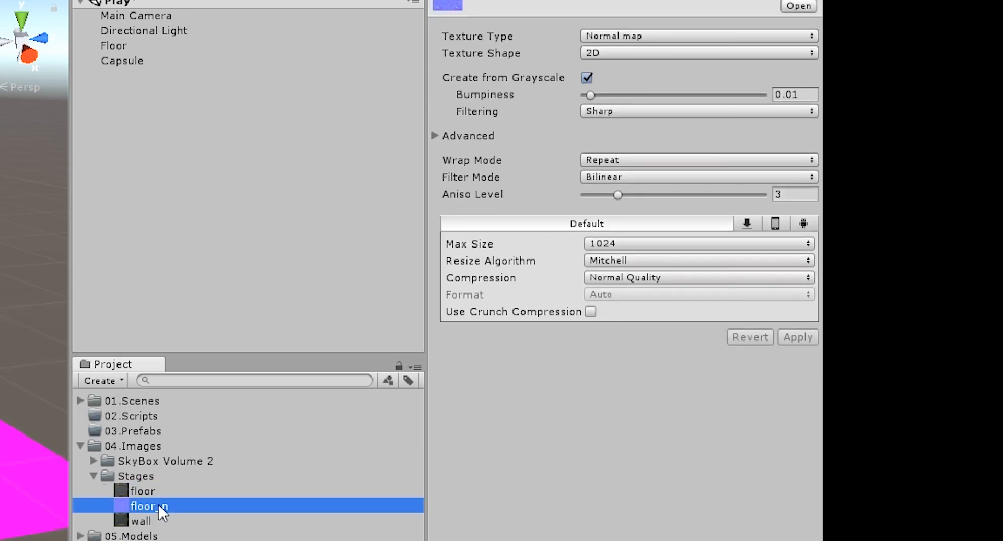
click(146, 493)
click(107, 93)
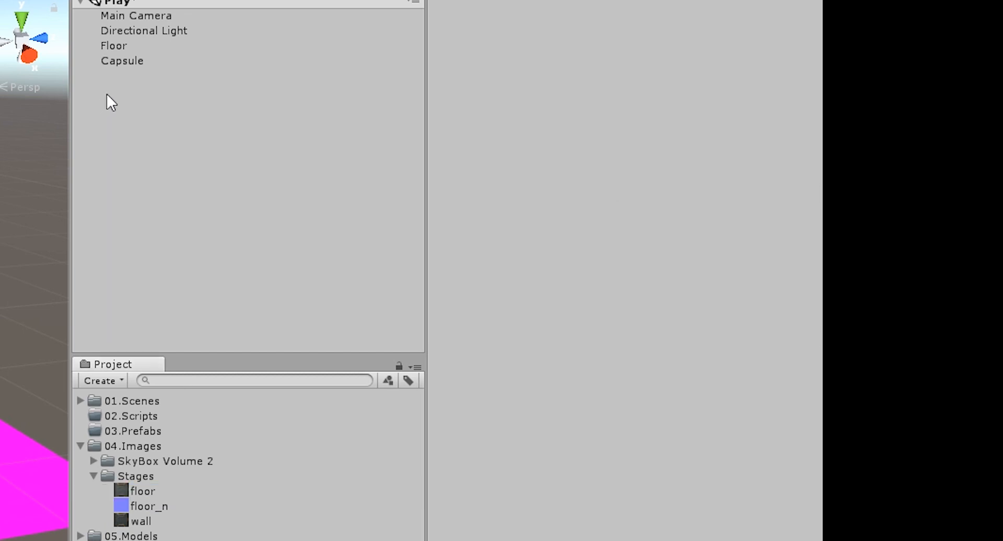
click(124, 51)
click(140, 462)
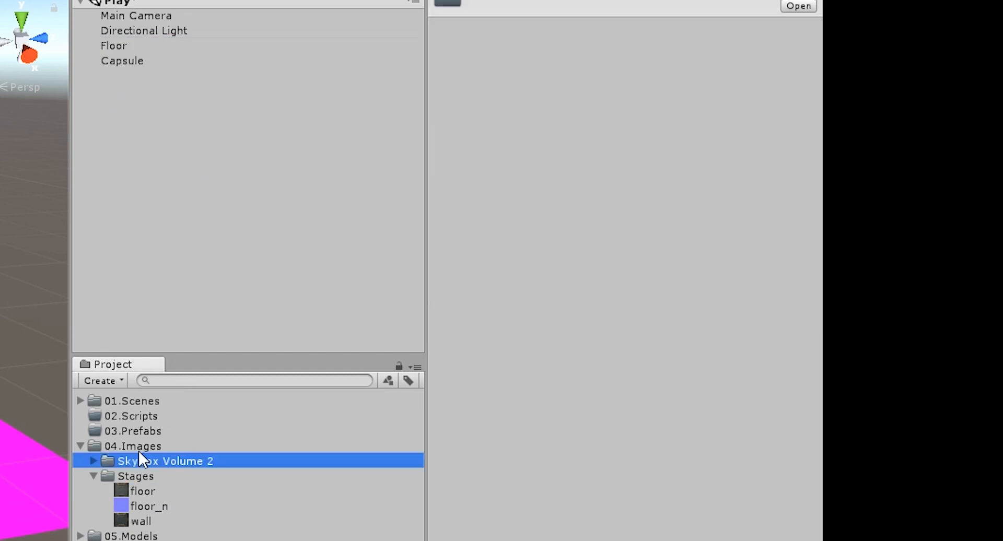
Create a folder named Materials directly inside the 04.Images folder
click(114, 447)
right_click(153, 448)
mouse_move(320, 460)
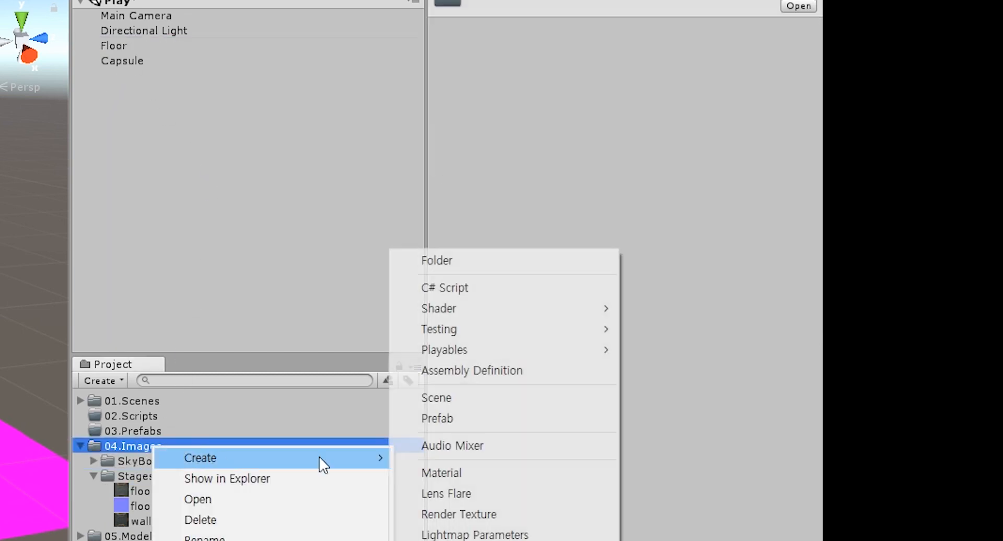
click(463, 260)
text(M)
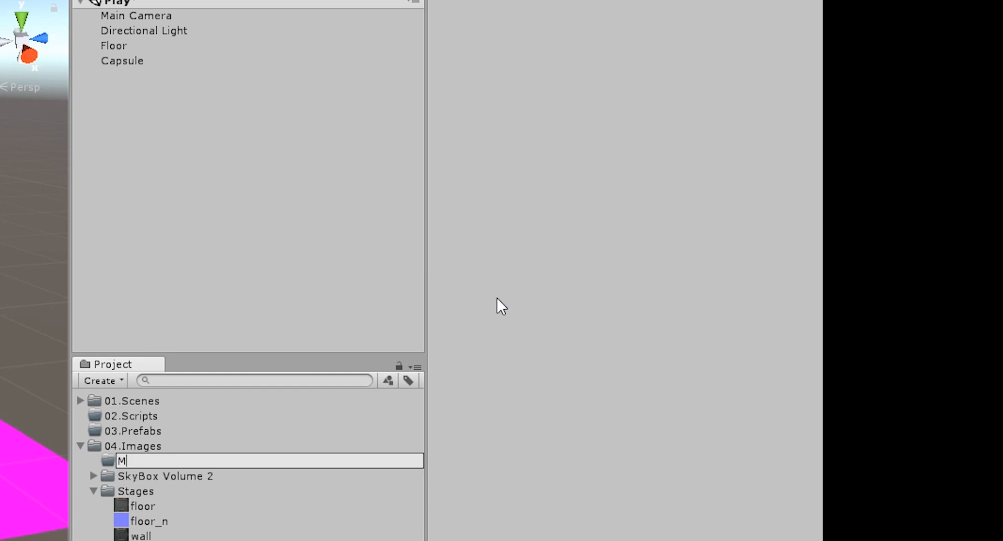
text(aterials)
key(Return)
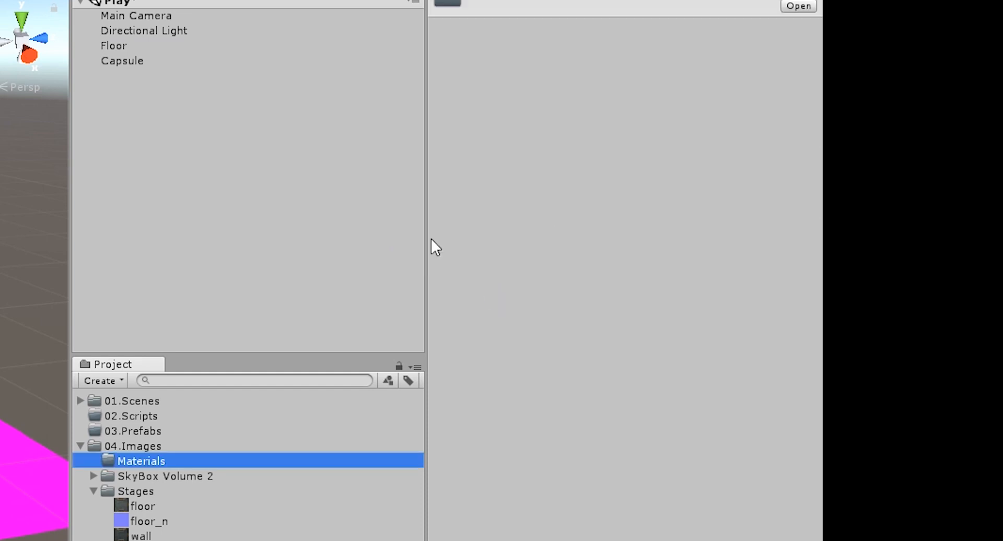
Create a material named Floor in the Materials folder
right_click(166, 466)
mouse_move(224, 473)
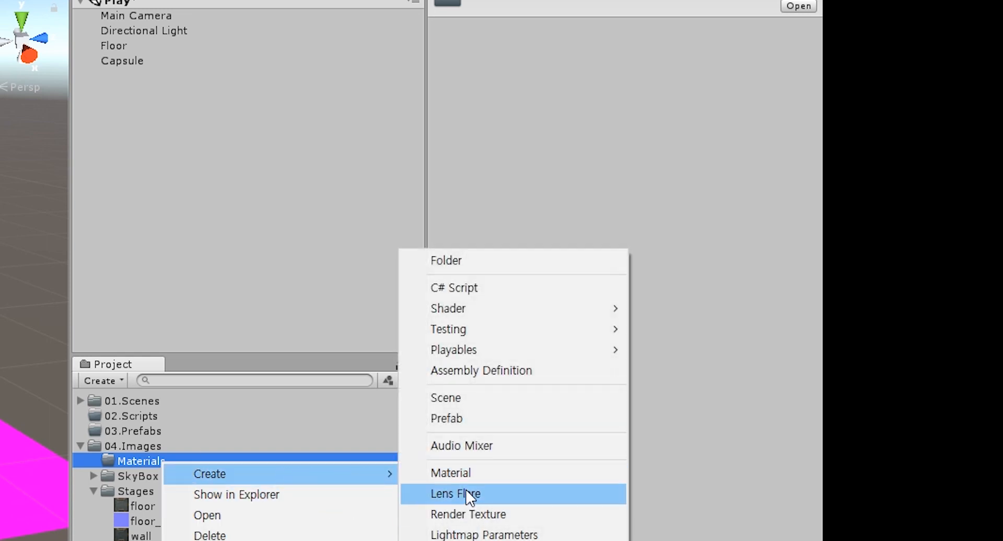
click(473, 473)
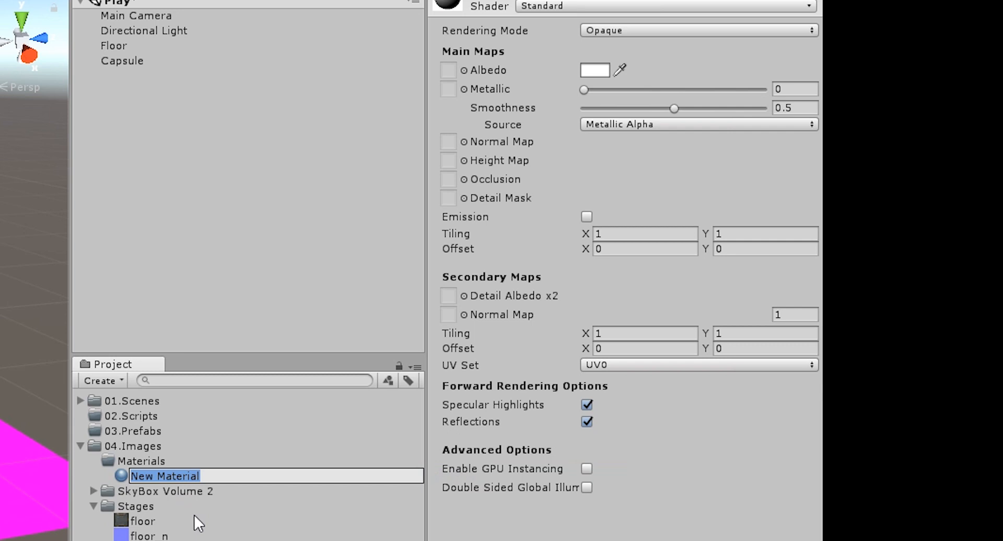
text(Floor)
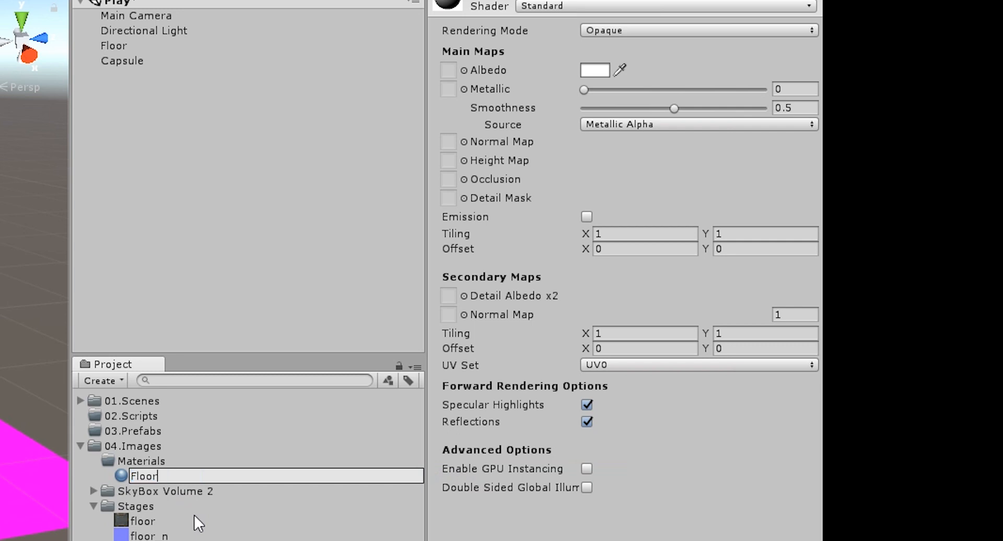
key(Return)
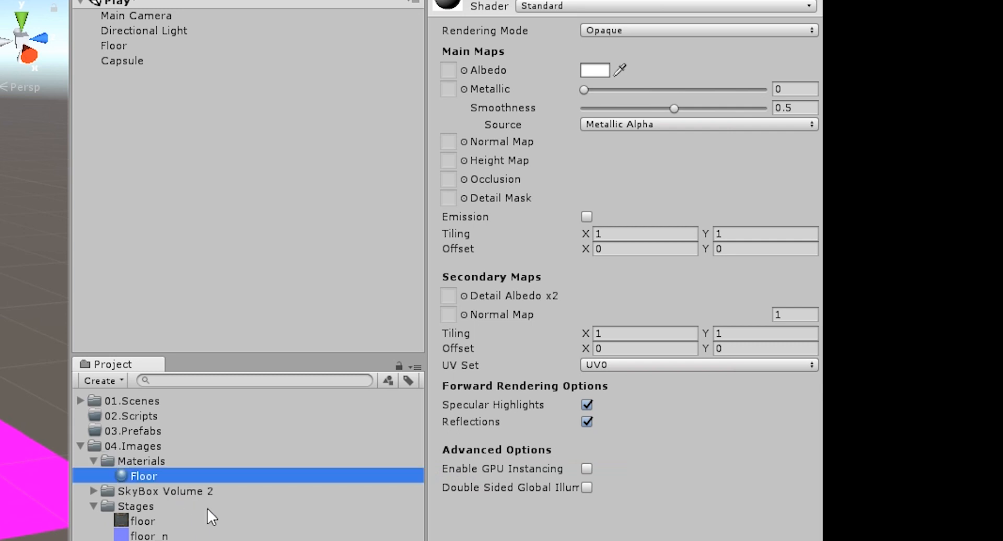
Assign the floor texture to the Albedo map of the Floor material
click(175, 490)
click(158, 478)
drag(143, 523, 449, 70)
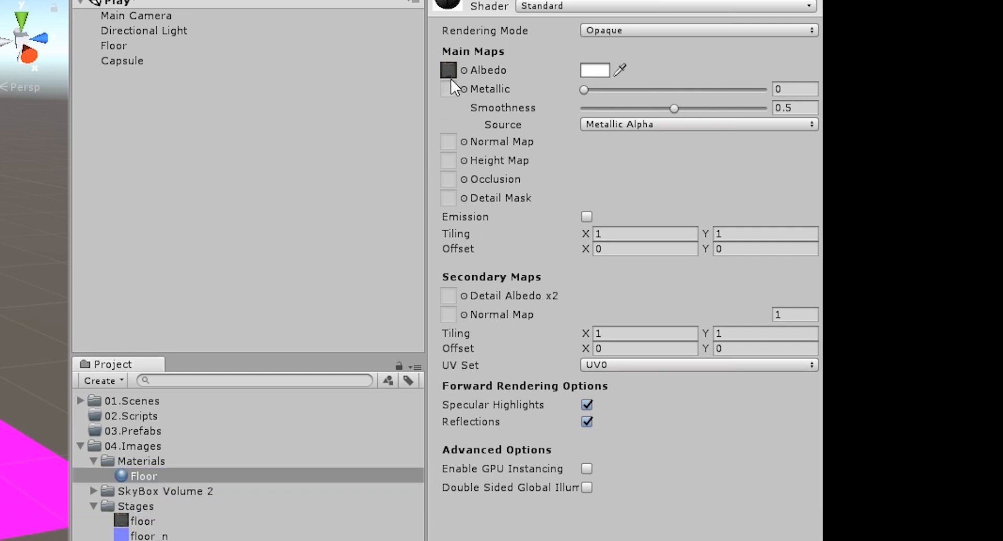
Assign the floor_n texture to the secondary Normal Map of the Floor material
click(144, 536)
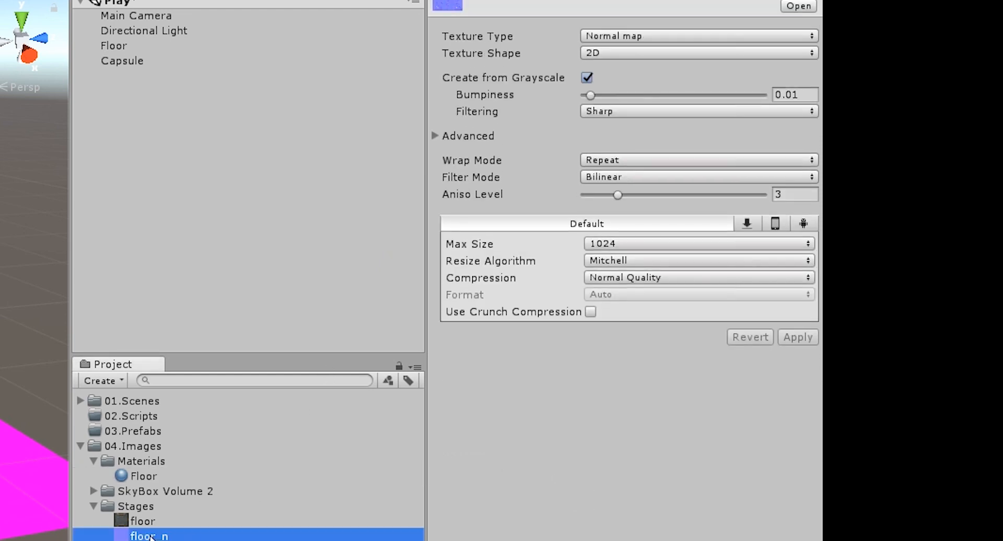
click(144, 476)
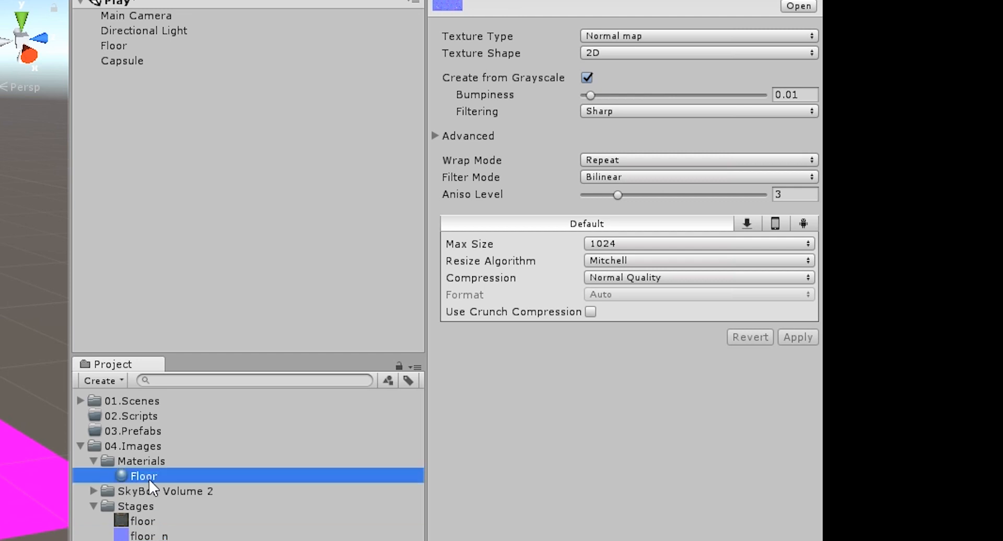
drag(146, 536, 449, 315)
Set the floor texture's Max Size to 256 in its import settings and apply the change
click(624, 368)
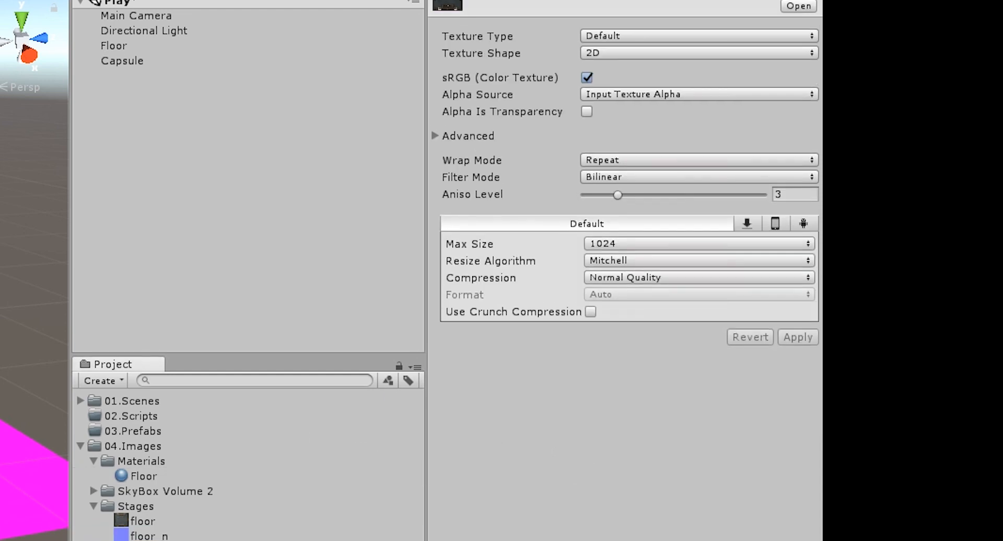
click(147, 536)
click(146, 522)
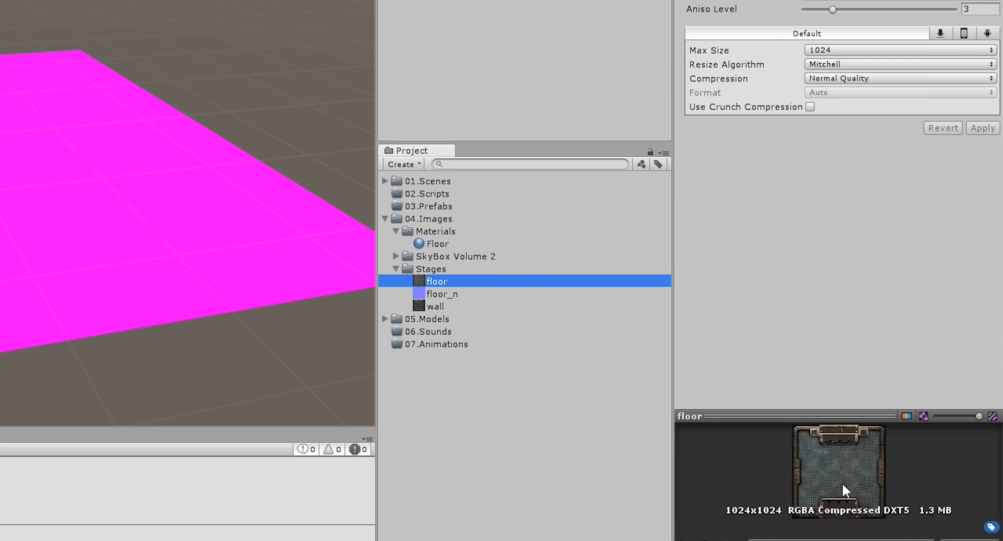
click(851, 49)
click(853, 118)
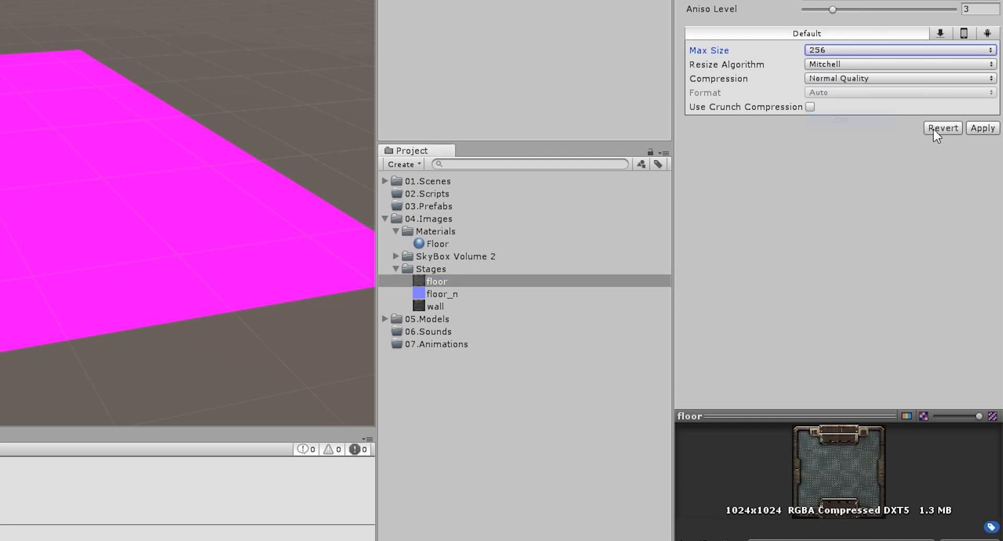
click(983, 129)
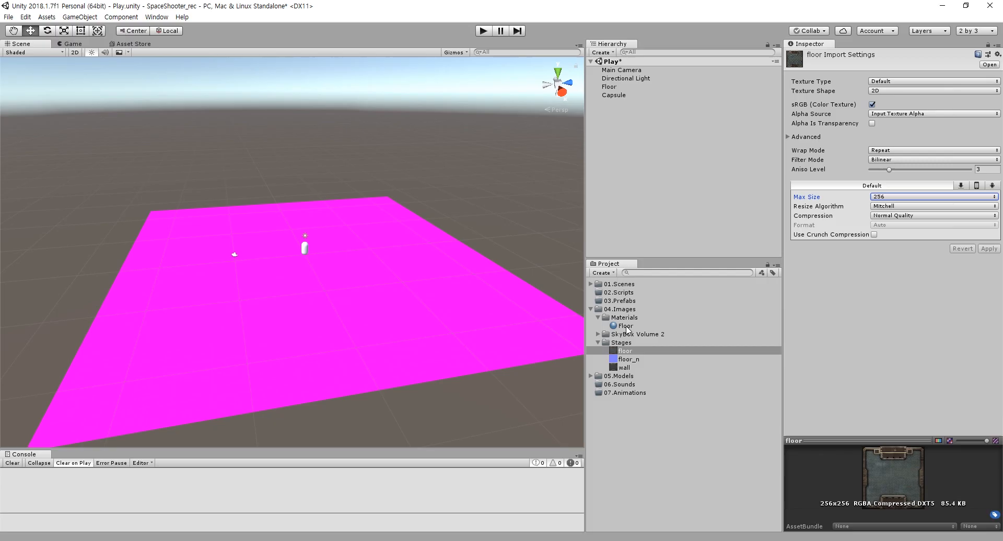
Reassign the floor texture to the Floor material's Albedo map and apply that material to the Floor object
click(438, 245)
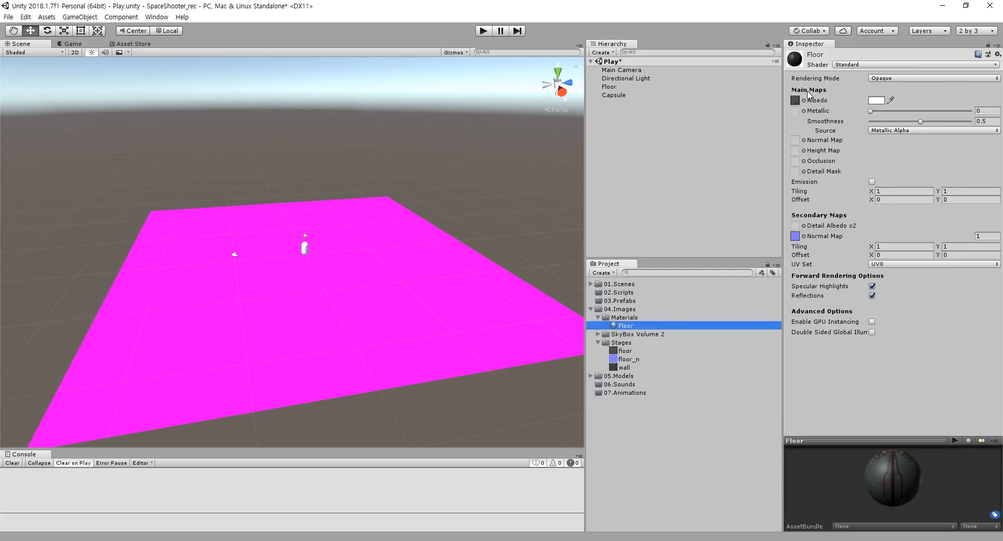
drag(627, 352, 796, 101)
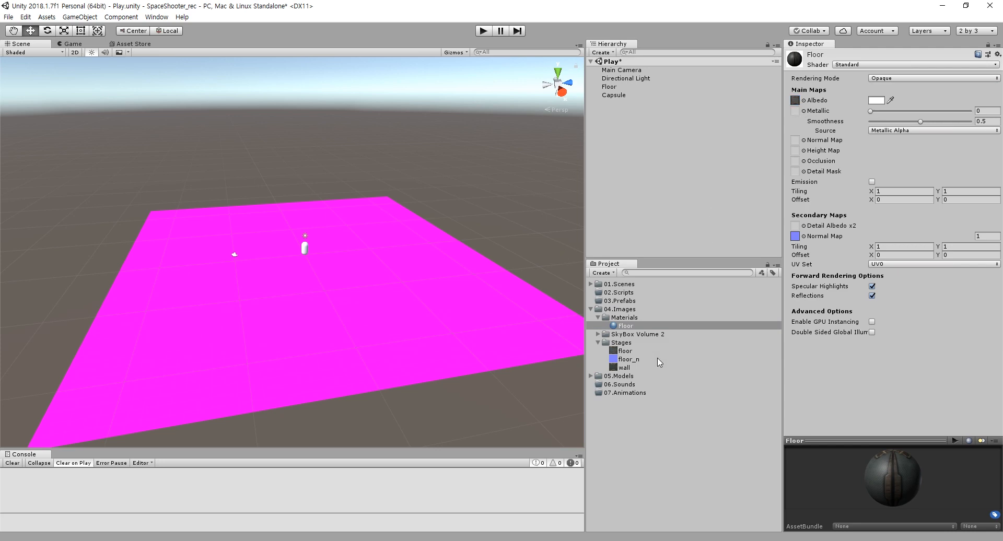
click(615, 88)
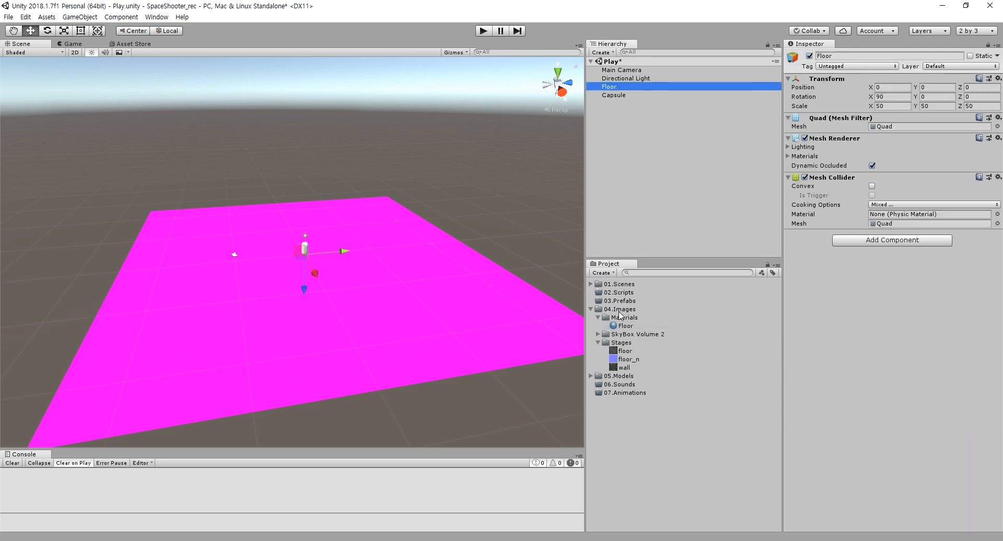
click(626, 327)
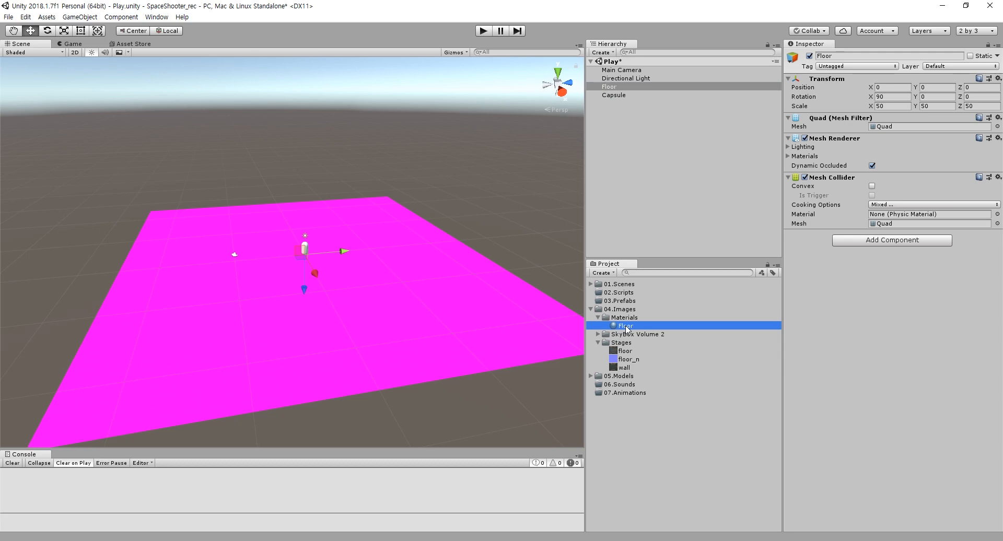
click(611, 87)
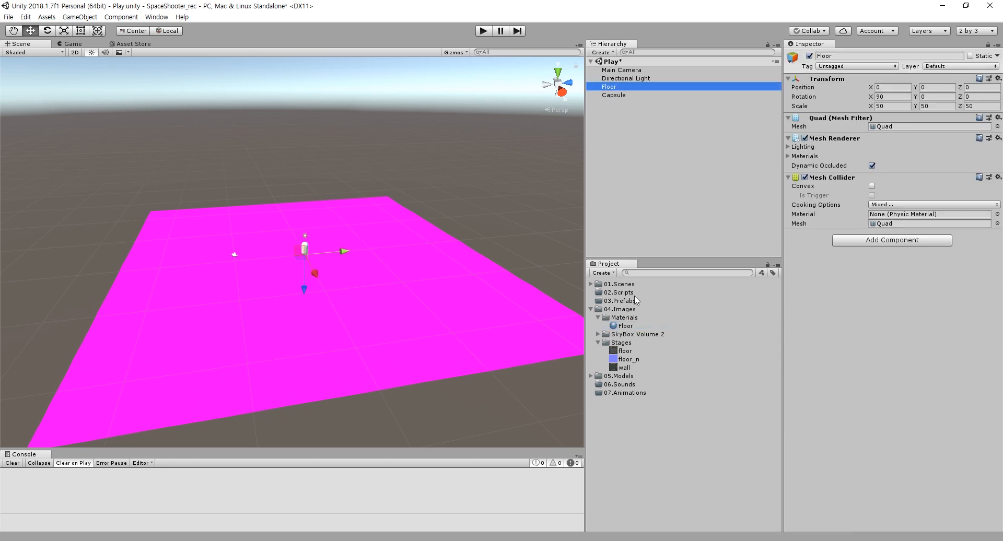
drag(625, 327, 803, 360)
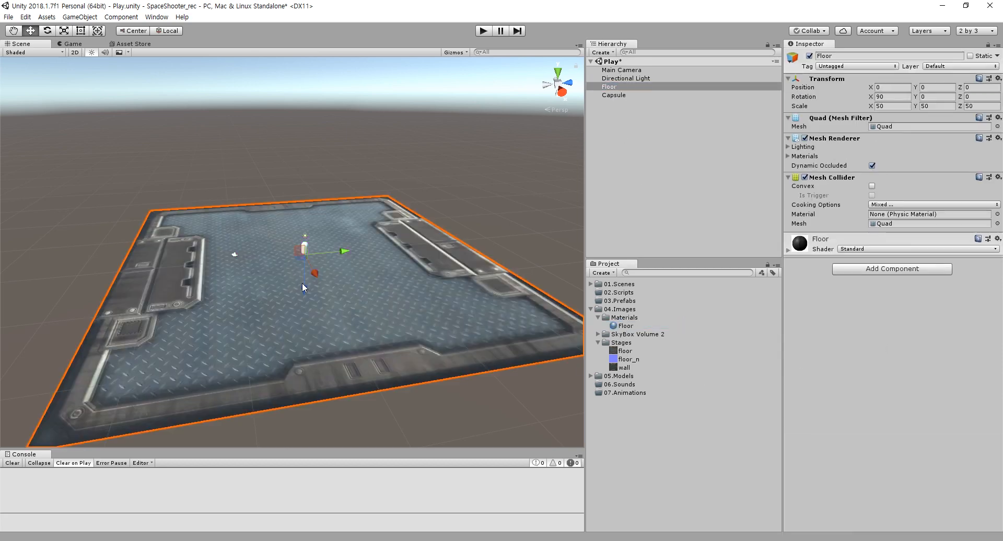
Set the Floor material's main map tiling to 10 on X and 10 on Y, and select the floor in the scene
click(631, 329)
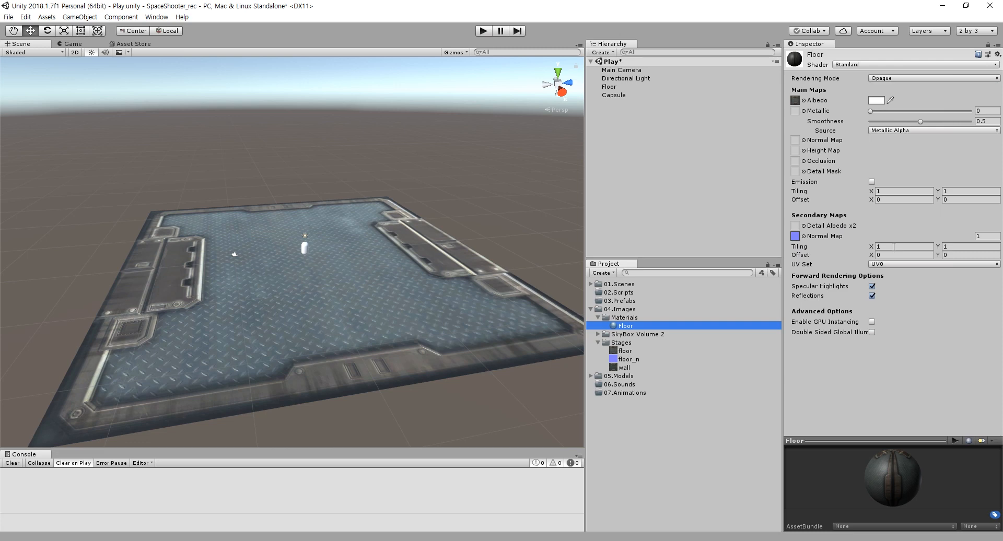
click(894, 246)
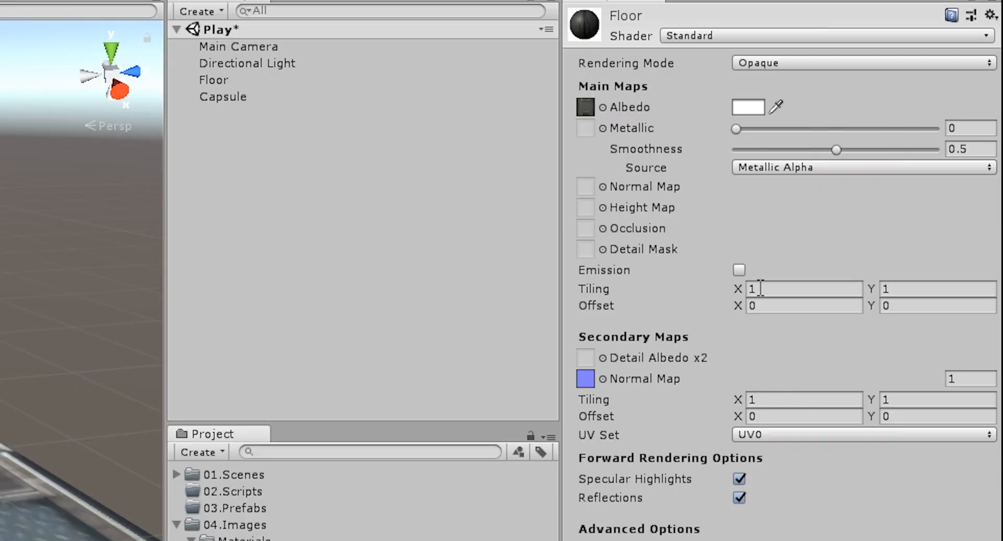
click(801, 290)
text(0)
key(BackSpace)
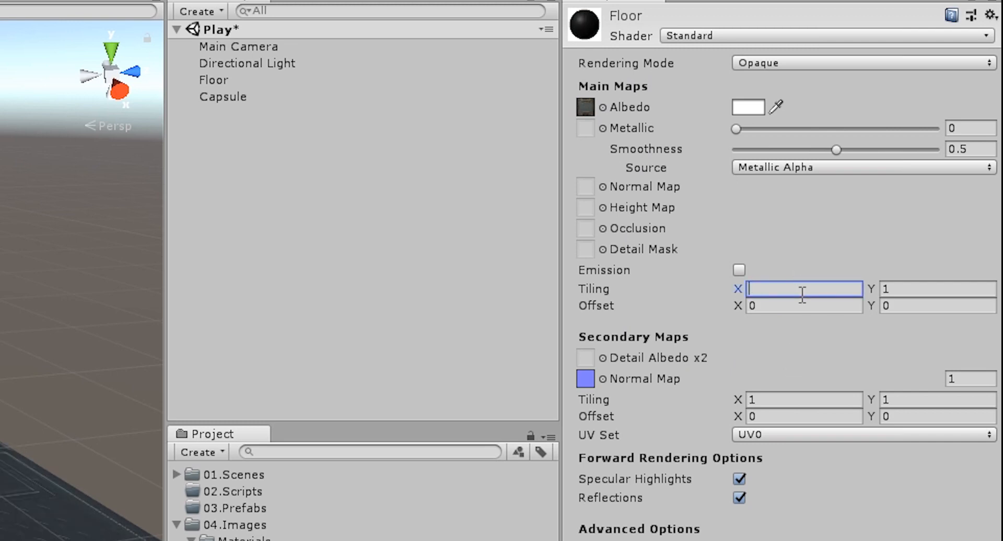
text(10)
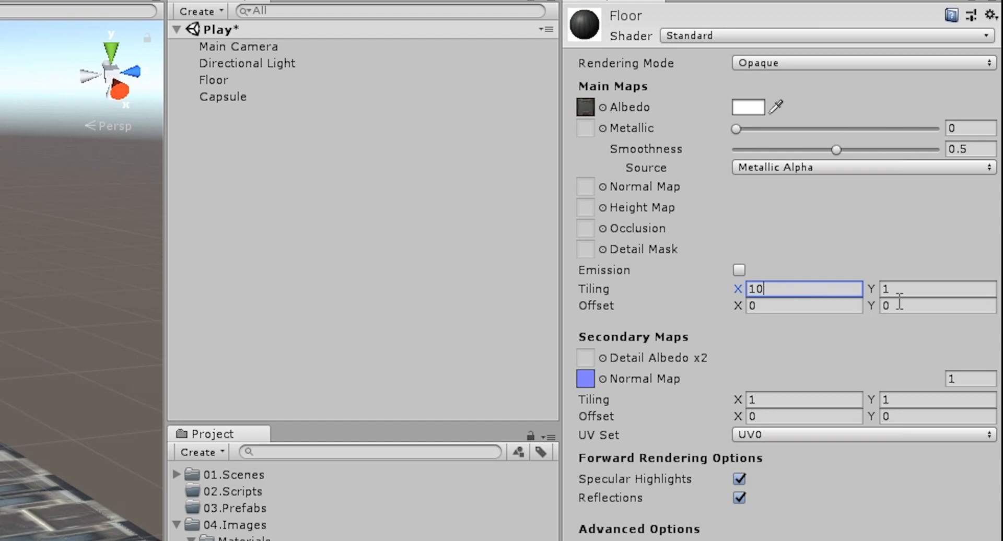
key(Tab)
text(10)
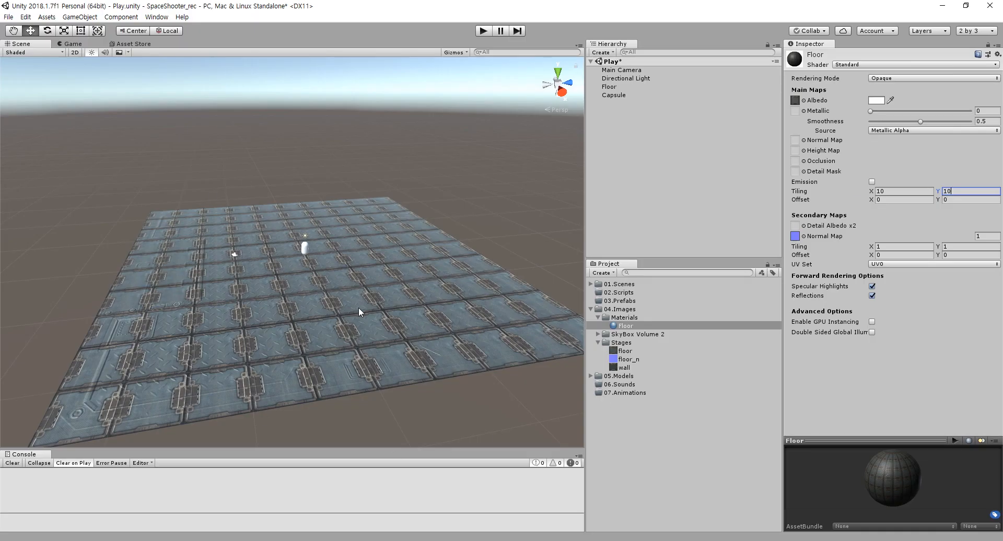
click(359, 311)
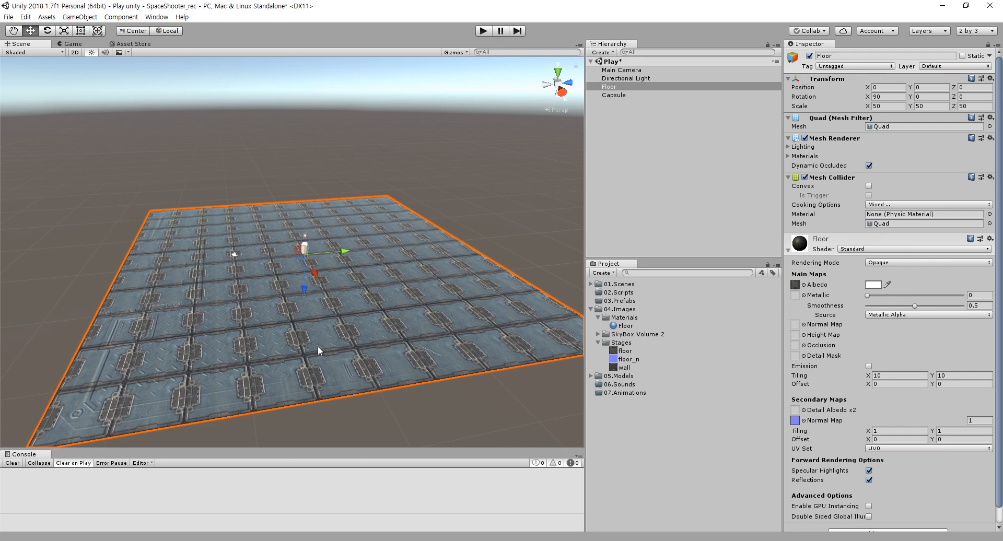
click(566, 240)
click(614, 95)
key(Up)
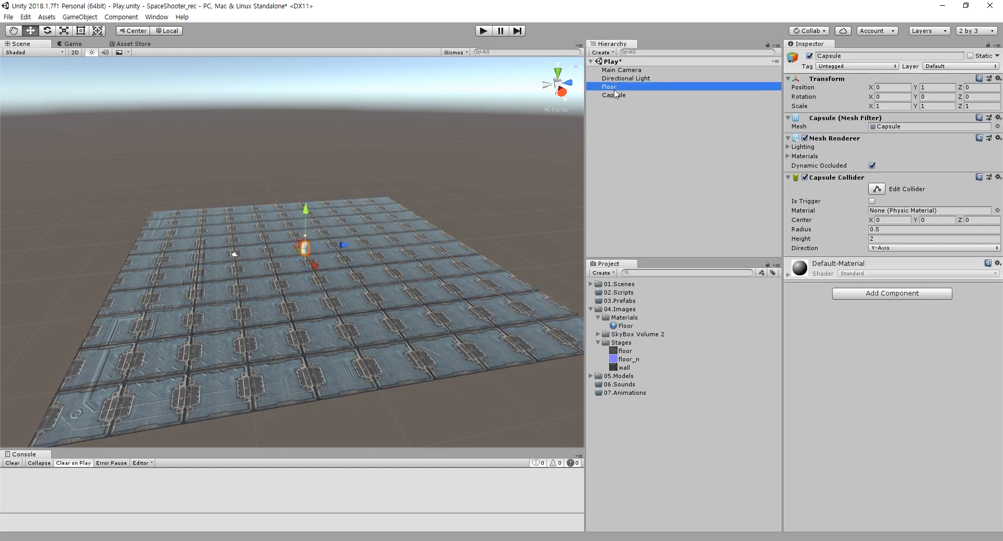
mouse_move(463, 285)
right_down()
mouse_move(463, 275)
mouse_move(444, 282)
right_up()
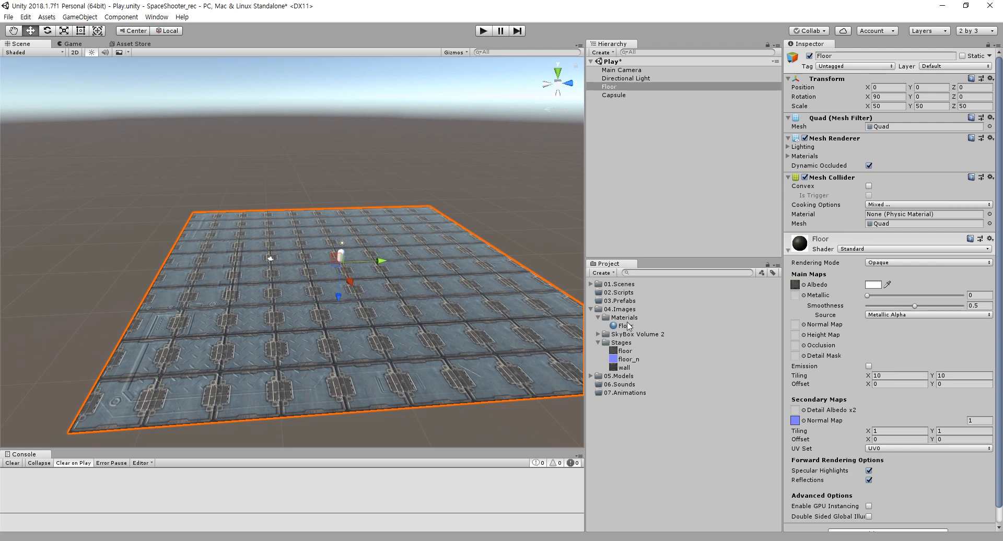
Add a cube to the Play scene and reset its transform
click(619, 128)
right_click(620, 116)
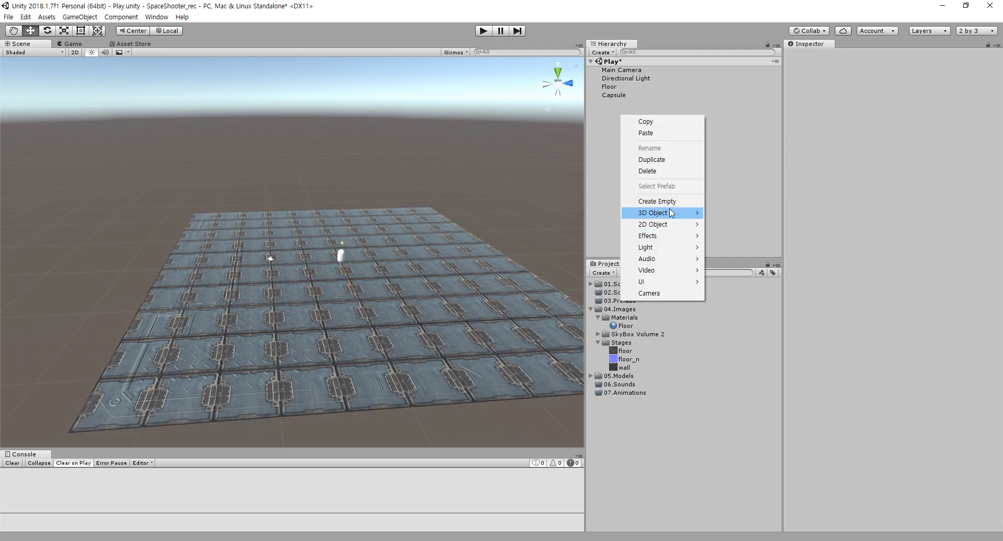
mouse_move(679, 213)
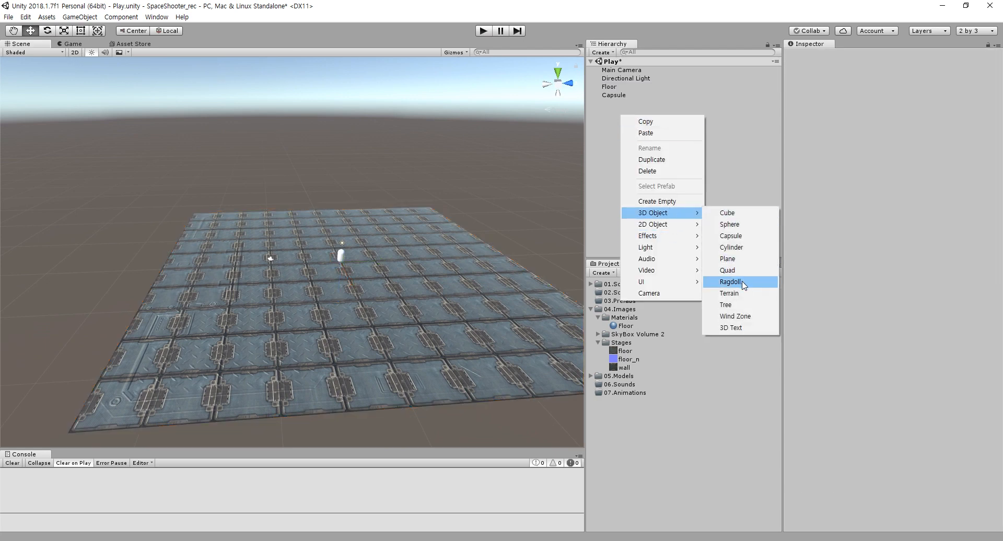
click(747, 220)
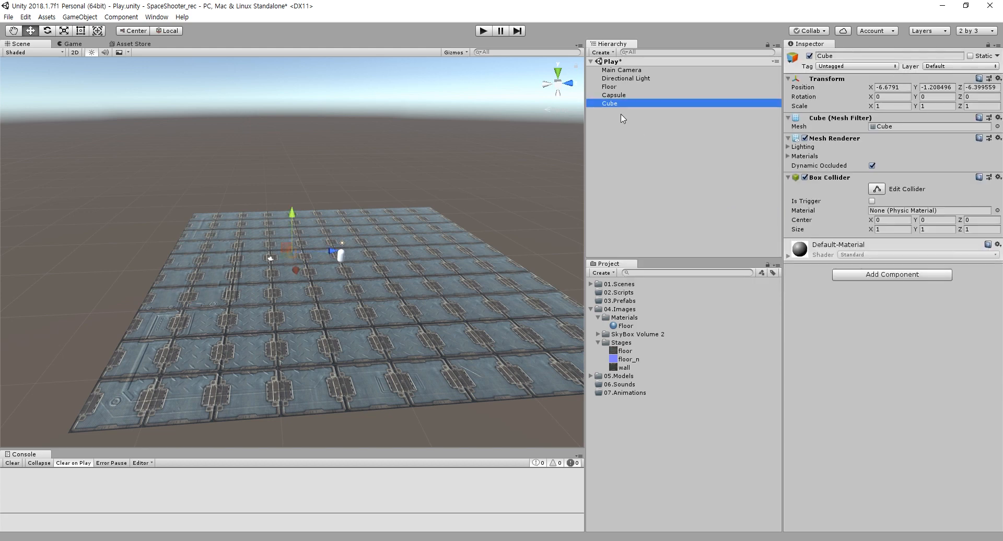
click(999, 78)
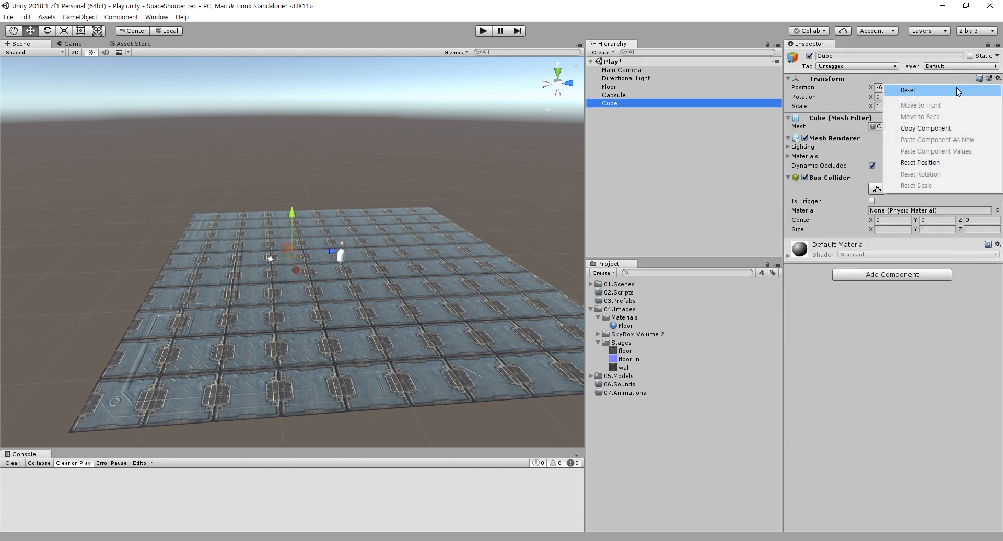
click(959, 89)
Move the cube along Z to about 3.62 and set its scale to 50 on X and 6 on Y
drag(379, 260, 405, 259)
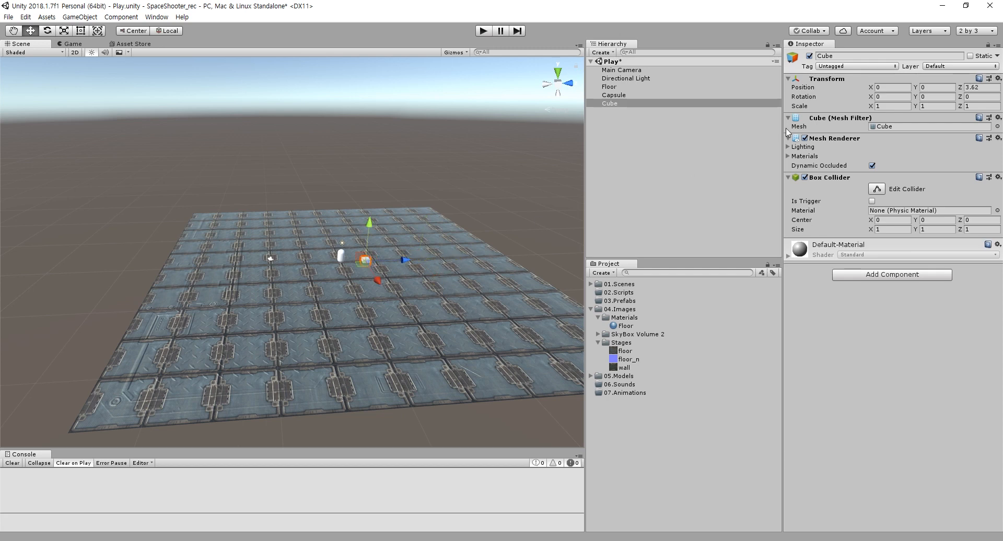
click(895, 104)
text(50)
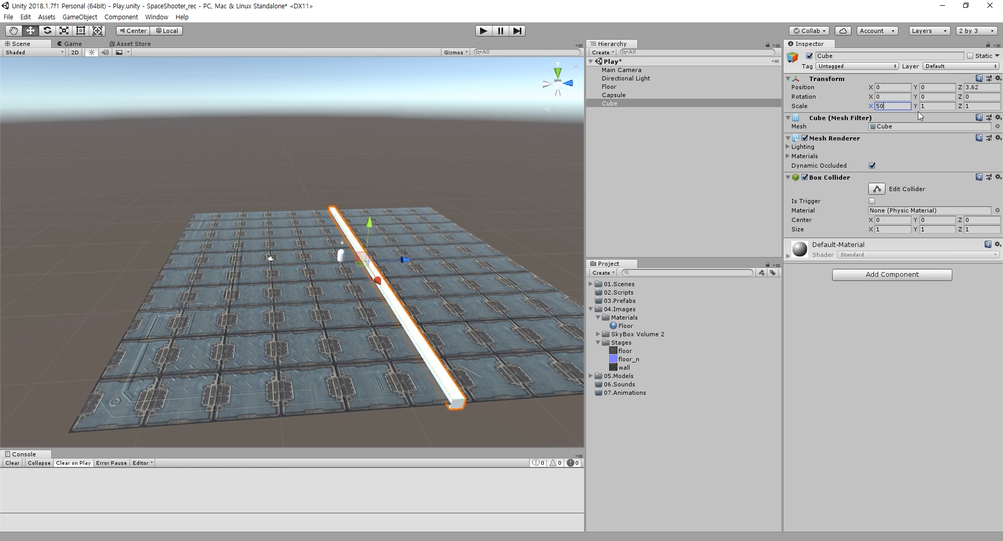
key(Tab)
text(6)
key(Tab)
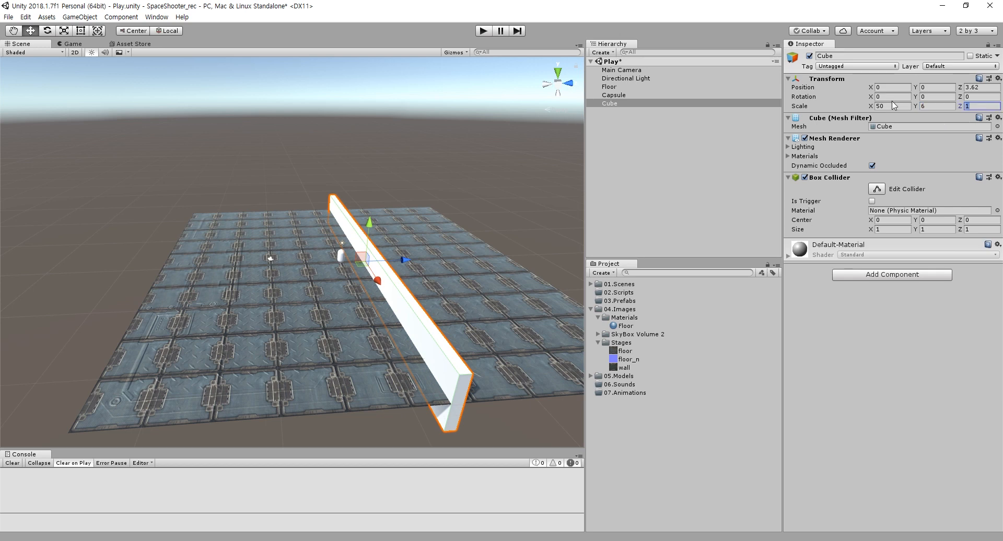
Set the cube's position to 3 on Y and 0 on Z
click(936, 87)
text(3)
click(983, 87)
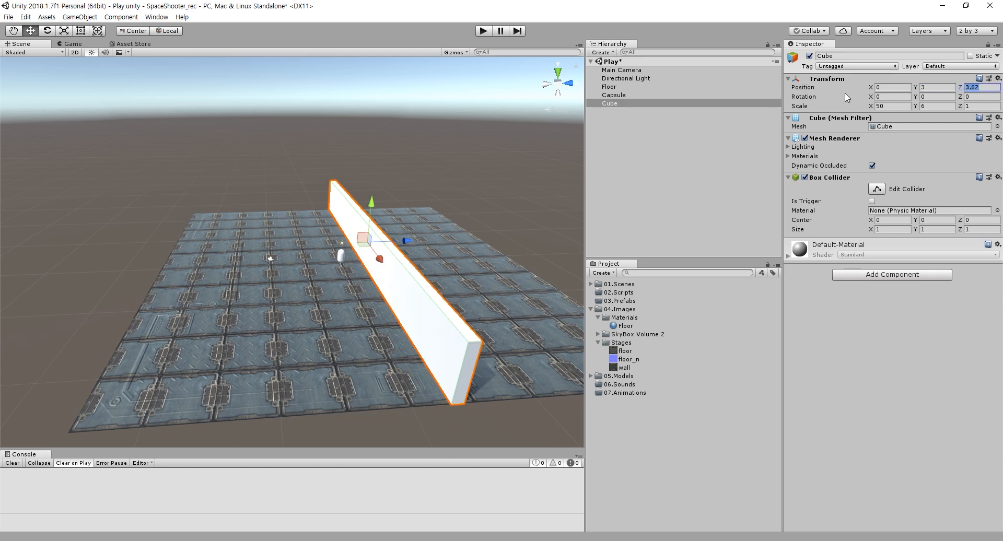
text(0)
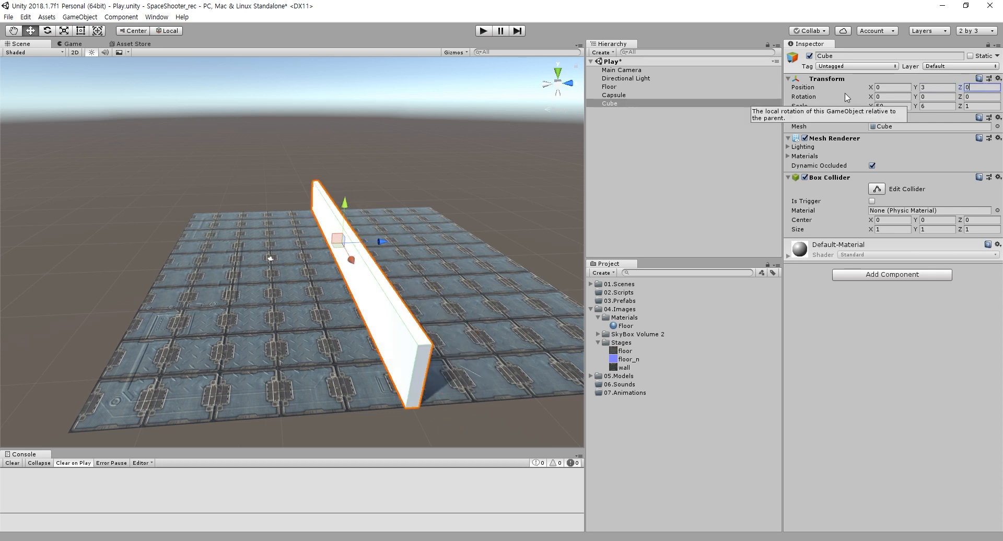
click(634, 135)
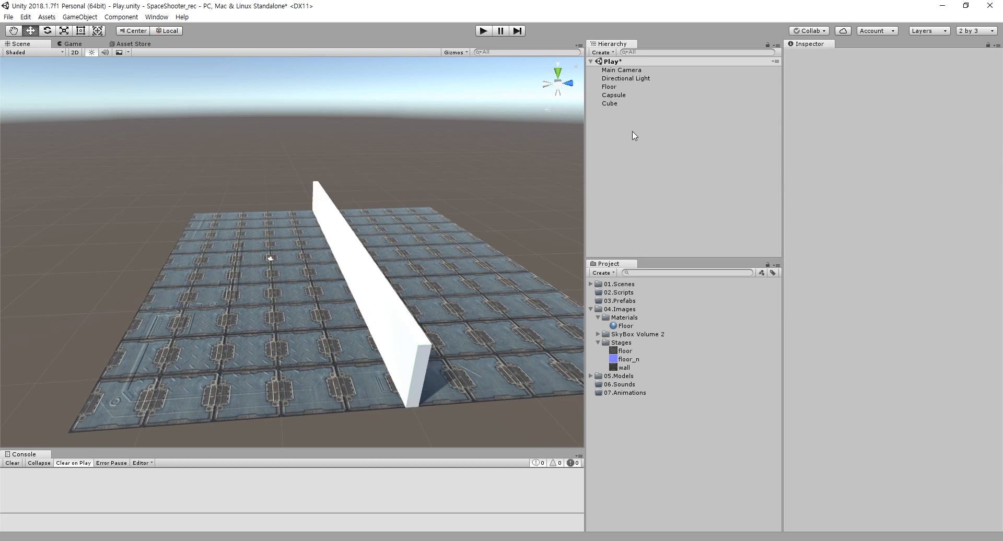
Create a new material named Wall in the Materials folder under 04.Images
click(615, 104)
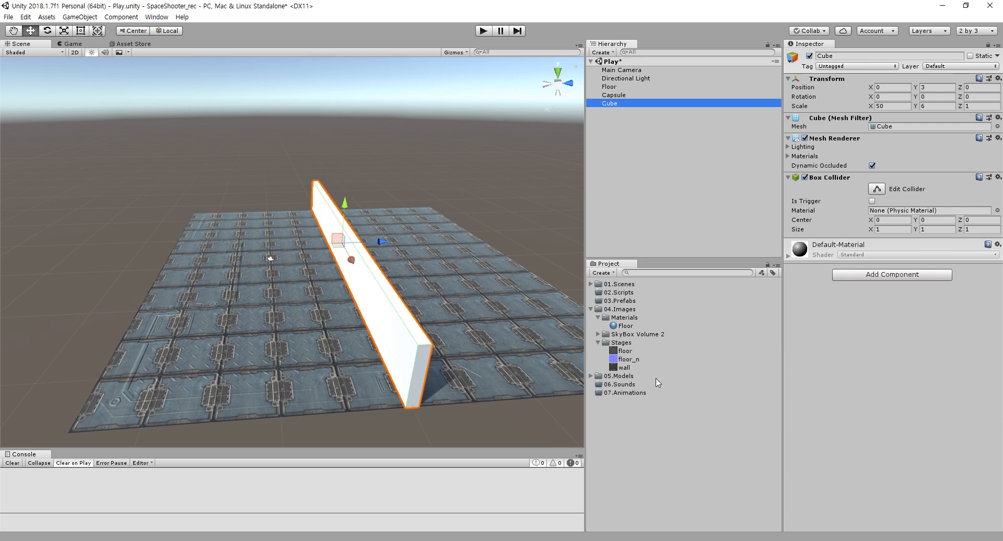
click(625, 368)
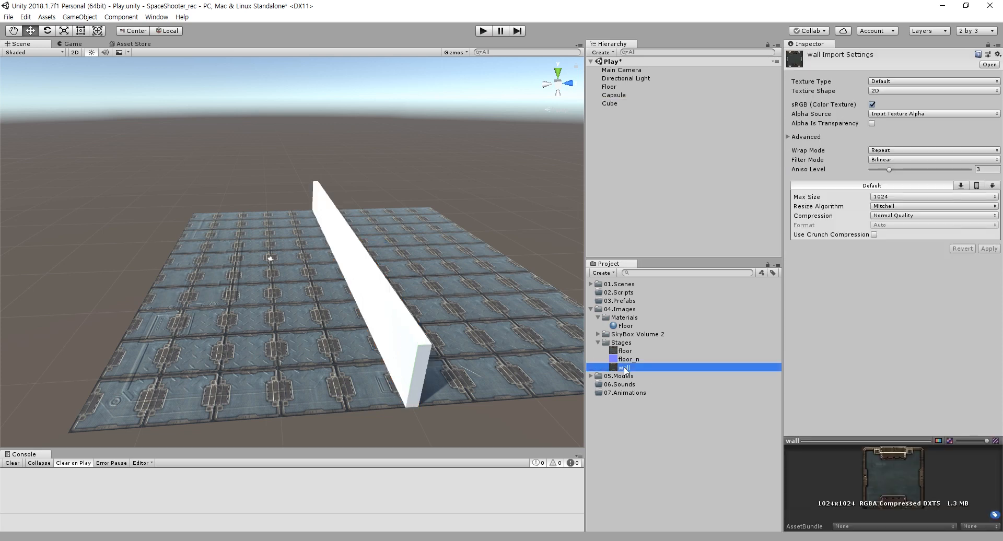
click(625, 318)
right_click(625, 317)
mouse_move(648, 323)
click(768, 325)
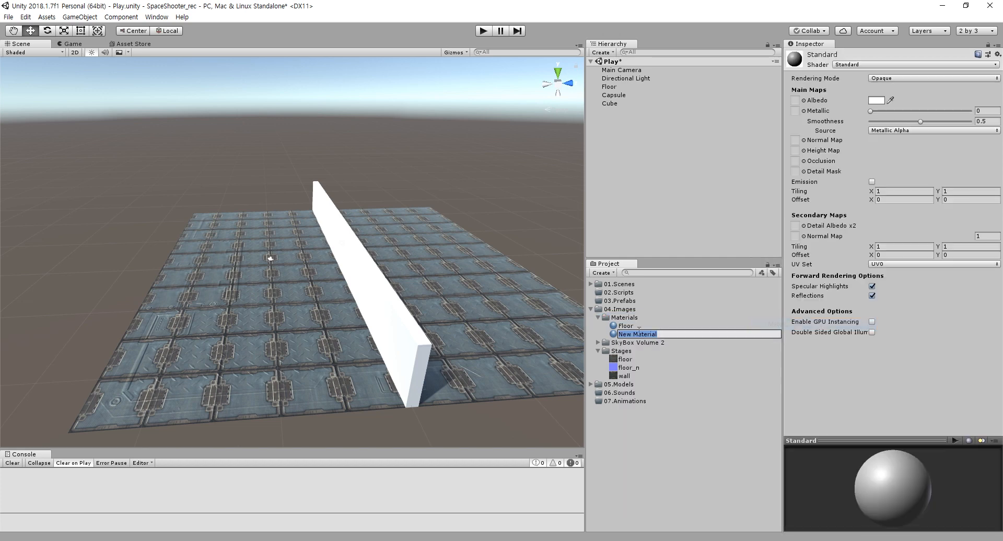
text(Wall)
key(Return)
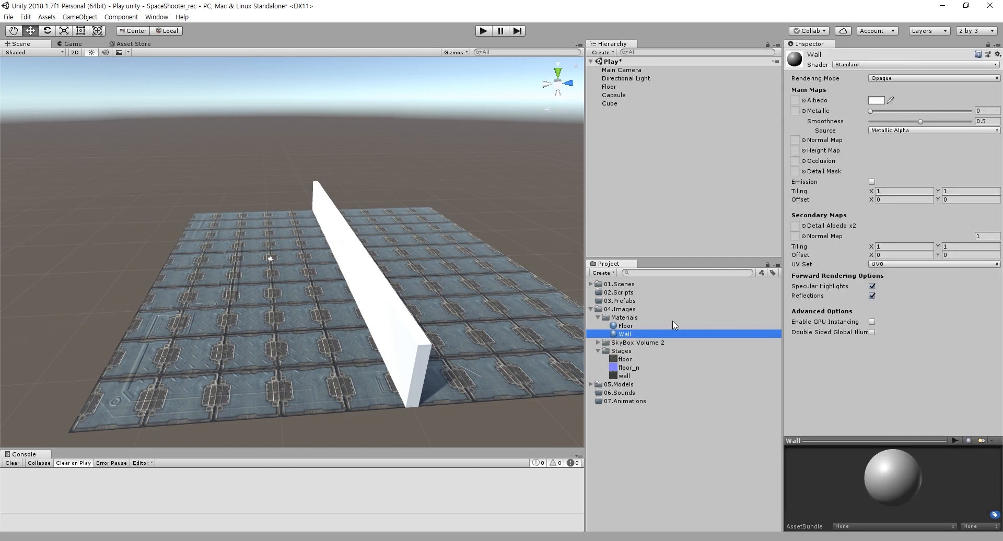
Assign the wall texture to the Wall material's Albedo map and switch its shader to Mobile/Diffuse
drag(625, 375, 798, 106)
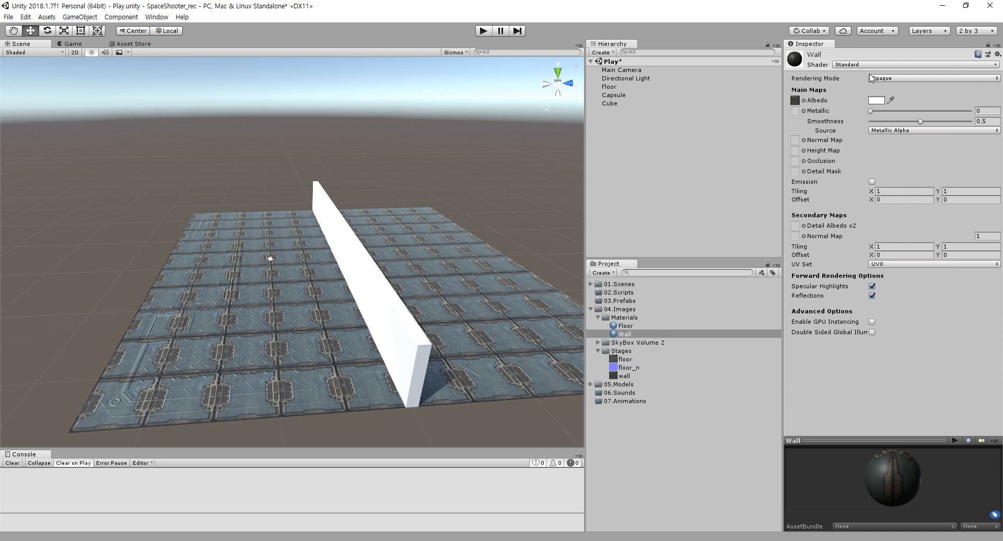
click(854, 65)
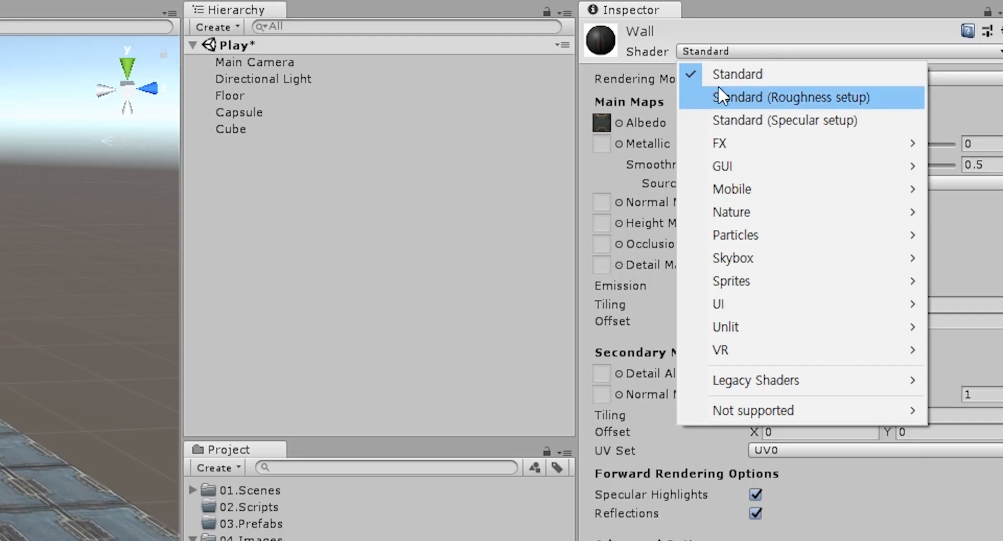
mouse_move(748, 183)
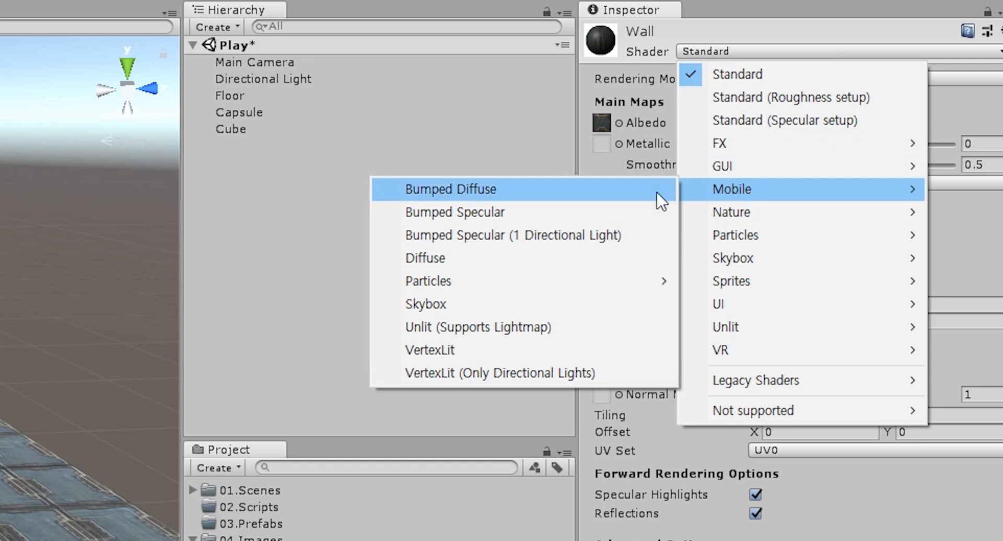
click(464, 271)
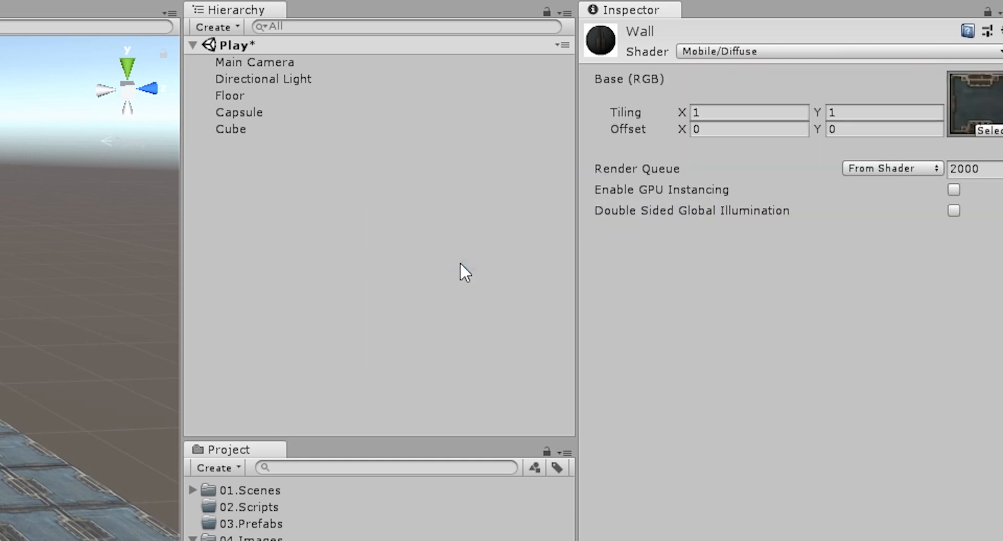
click(756, 51)
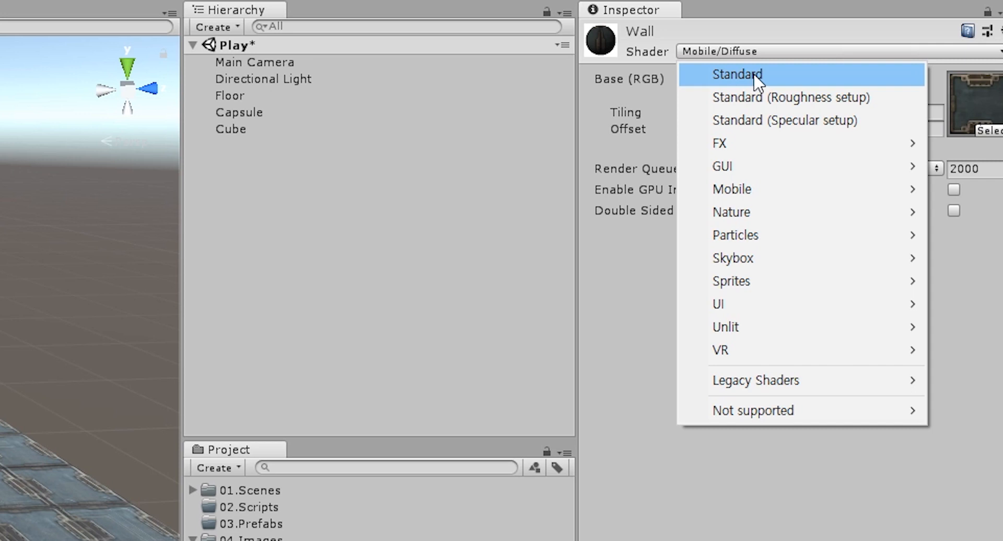
mouse_move(695, 192)
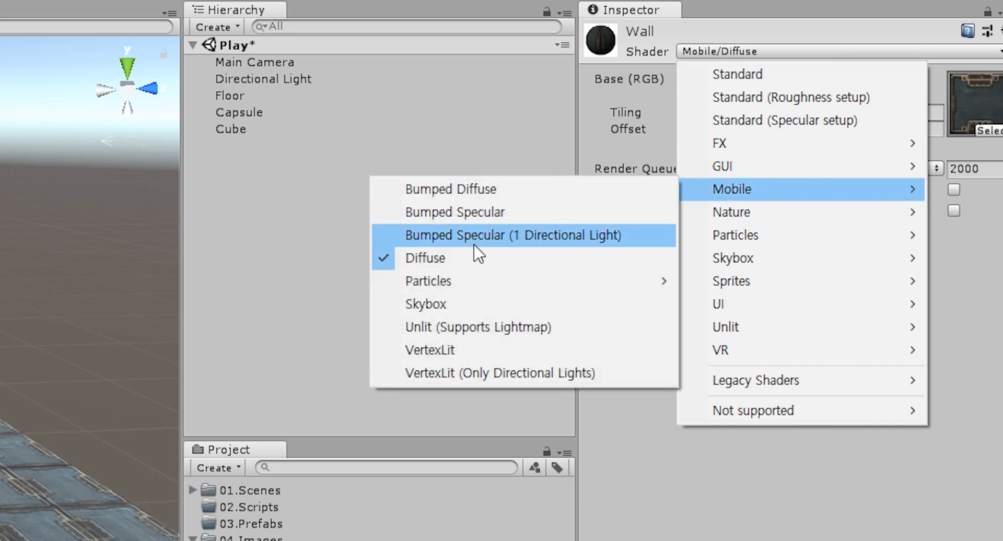
click(789, 519)
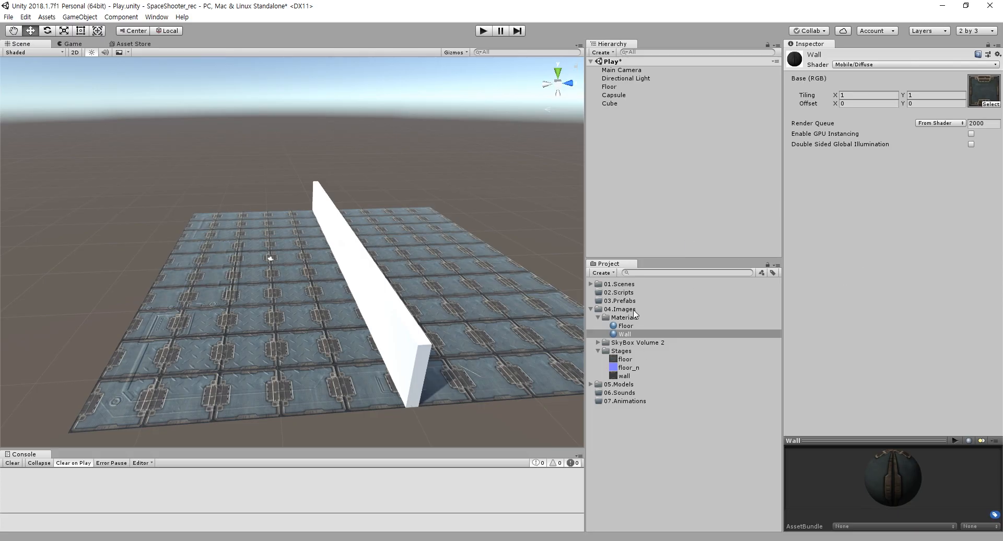
Apply the Wall material to the cube and set the material's tiling to 10 on X
click(612, 103)
drag(626, 337, 842, 337)
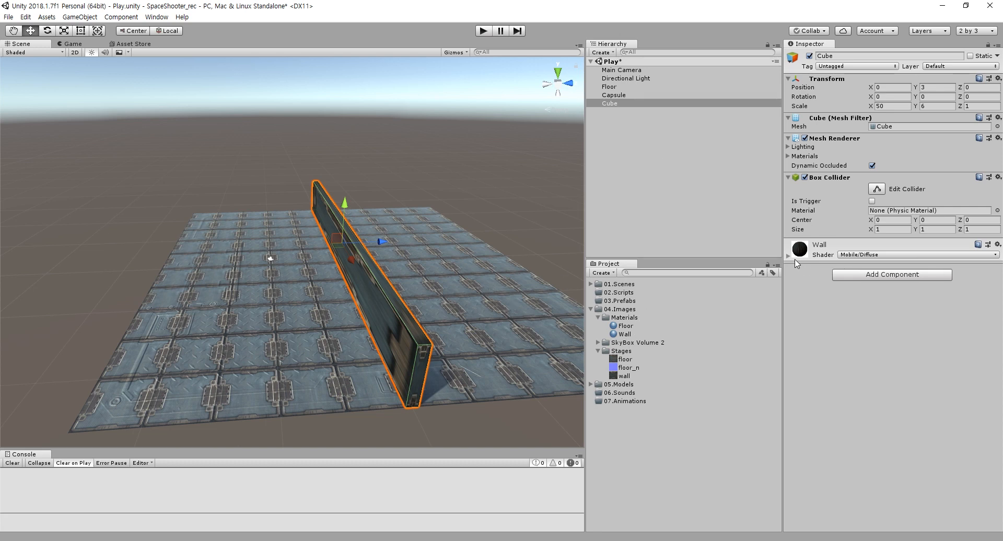
click(624, 334)
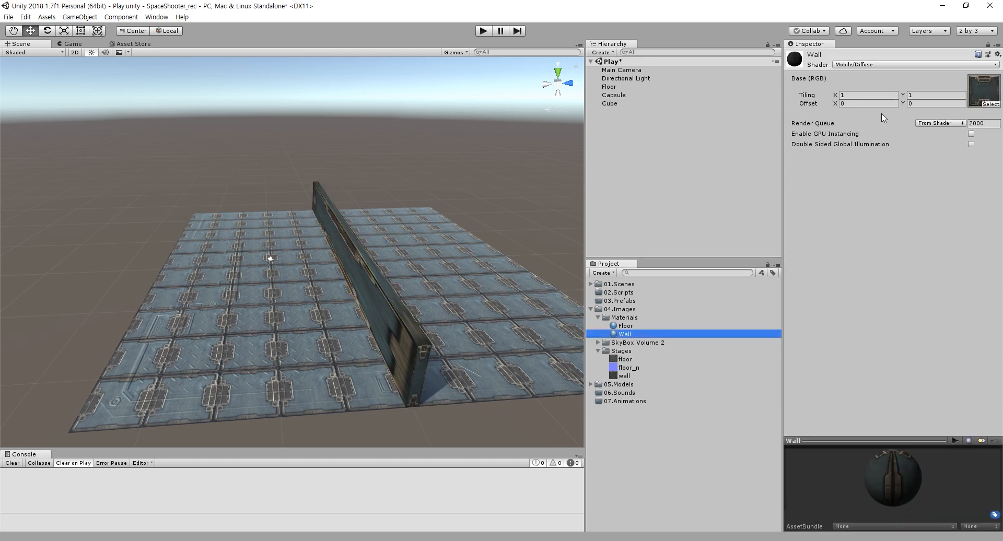
click(856, 96)
text(10)
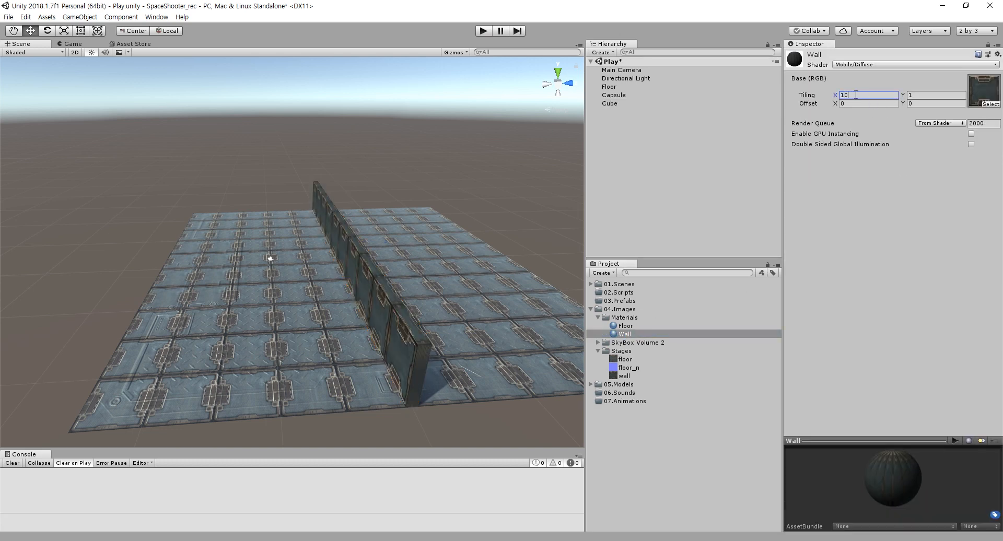
alt+drag(299, 325, 454, 321)
right_drag(454, 320, 434, 338)
right_drag(486, 231, 478, 250)
Rename the Cube object in the scene as Wall
click(619, 104)
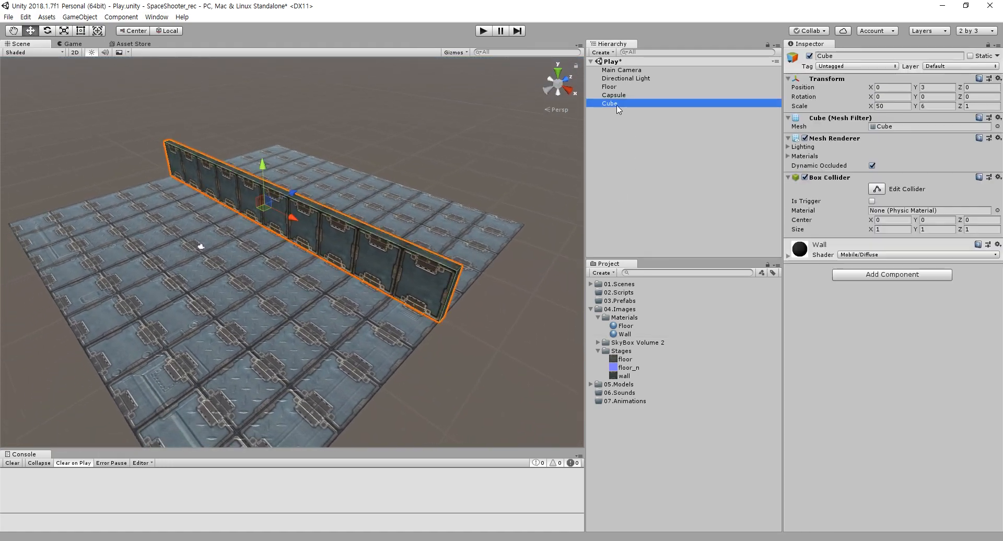
click(617, 98)
click(620, 103)
alt+drag(471, 156, 342, 209)
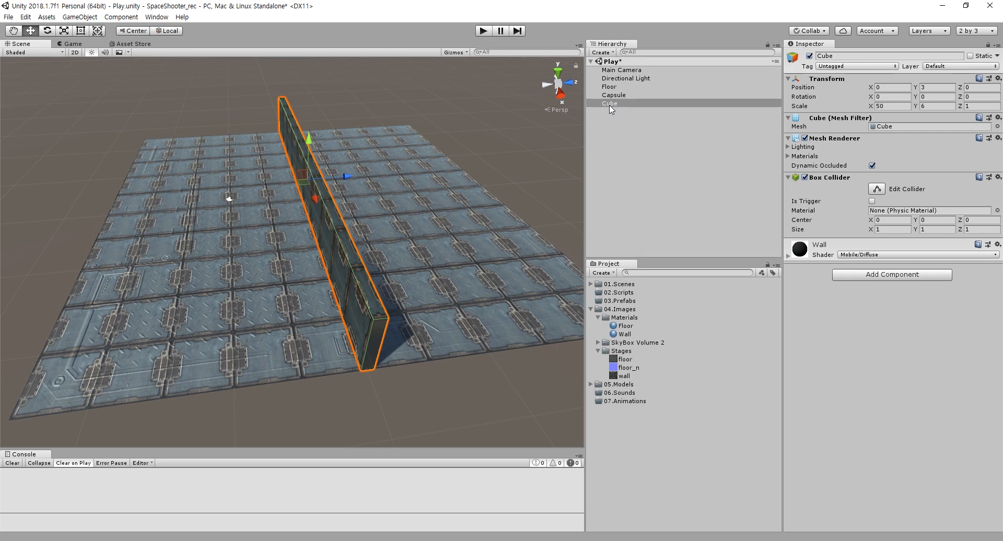
click(626, 147)
key(ctrl+z)
key(F2)
text(W)
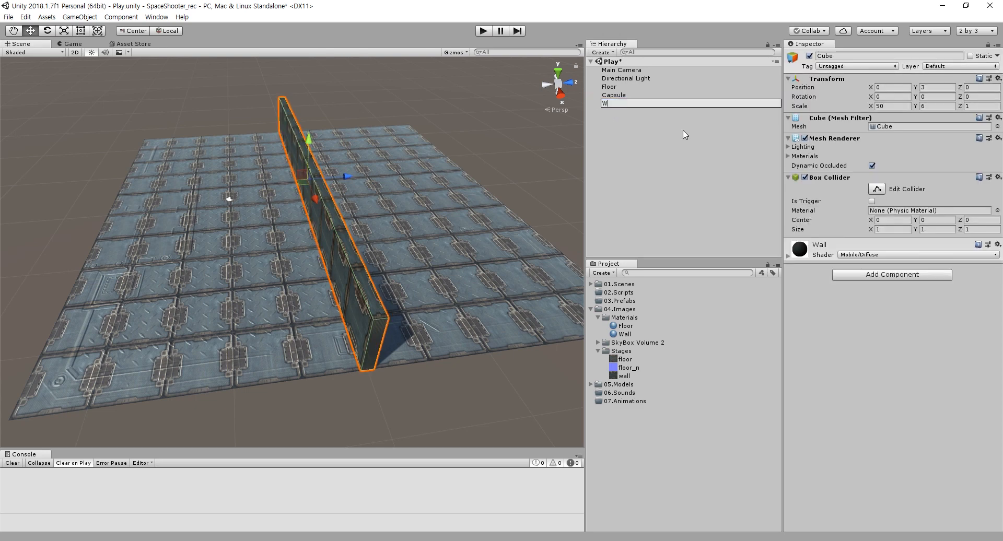
text(all)
key(Return)
click(683, 131)
Create a prefab from the scene's Wall object at the root of the project assets
click(643, 105)
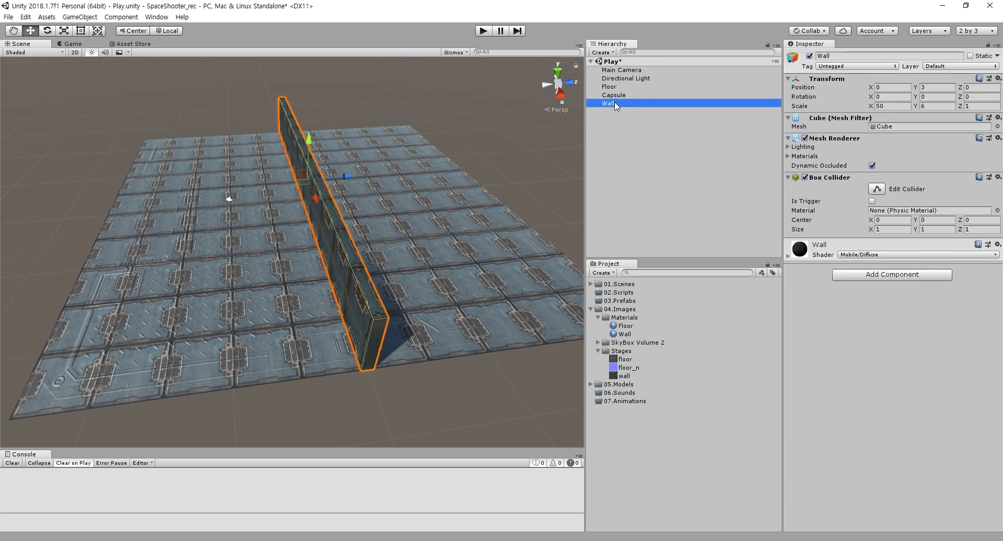
drag(616, 104, 676, 436)
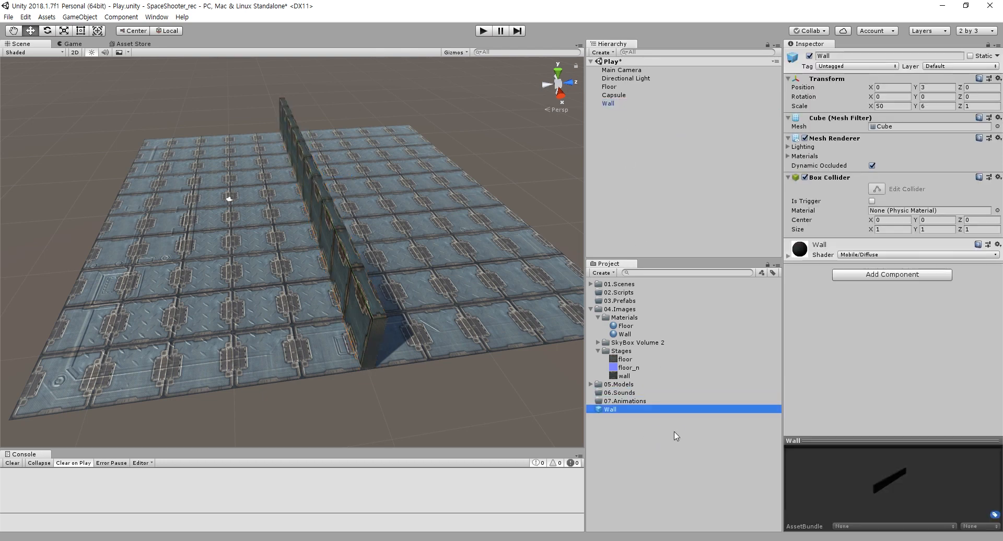
click(617, 410)
click(615, 421)
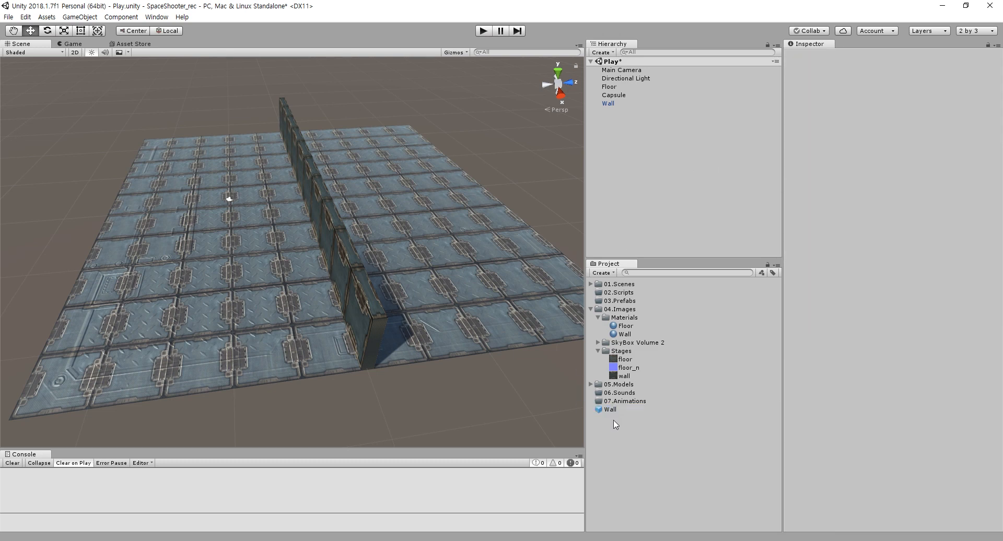
click(612, 411)
Duplicate the Wall prefab instance in the scene three times
click(609, 104)
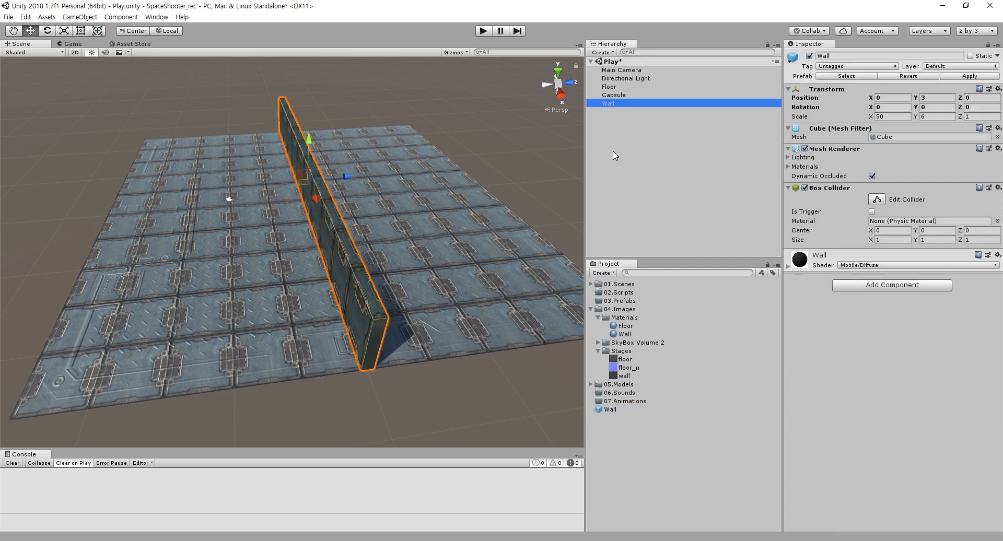
click(630, 118)
click(618, 104)
click(618, 119)
click(612, 104)
key(ctrl+d)
key(ctrl+d)
key(ctrl+d)
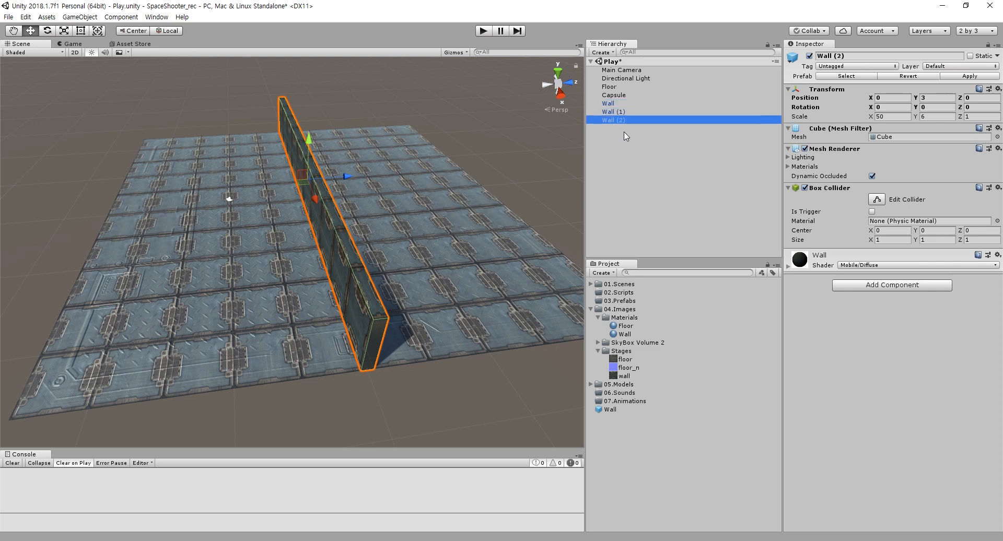
click(618, 103)
click(618, 119)
click(620, 129)
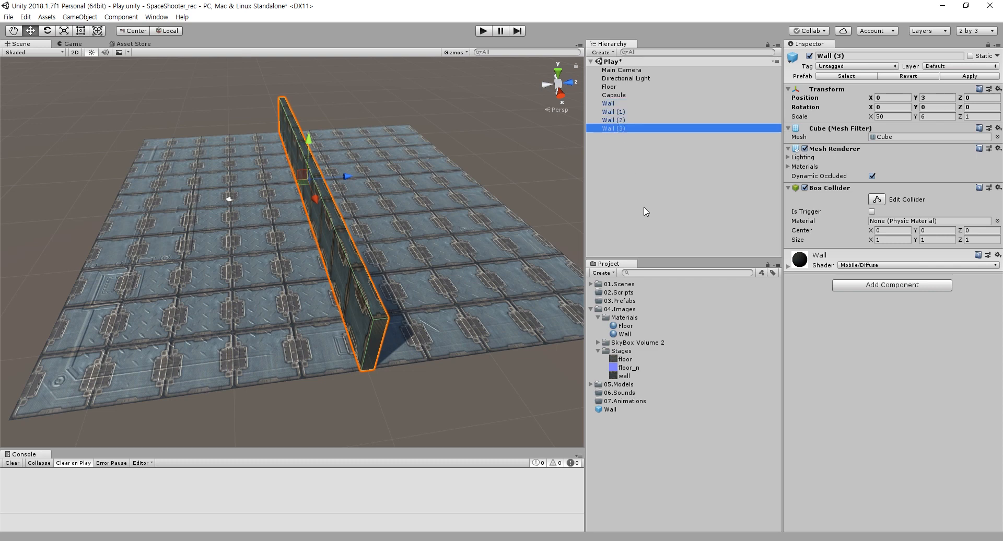
click(631, 175)
click(615, 113)
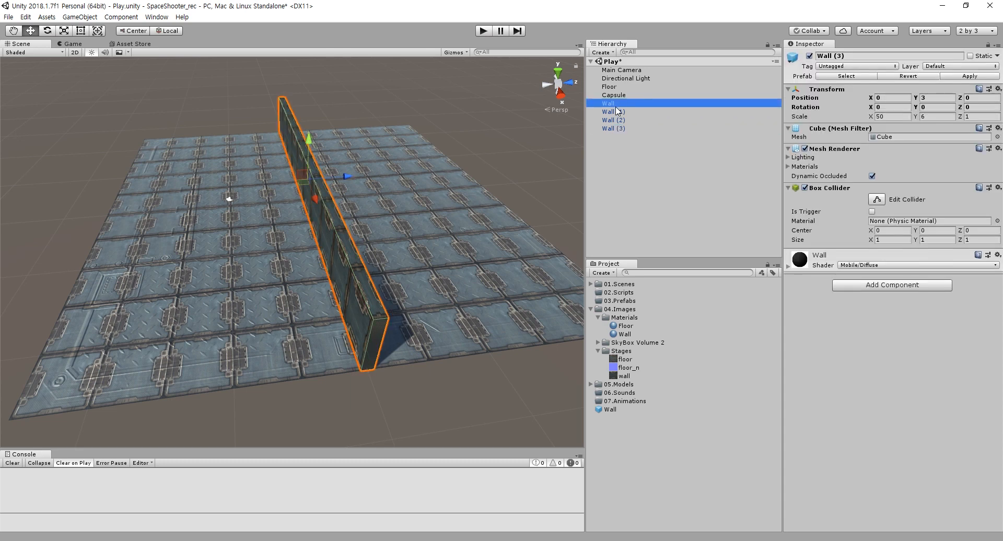
click(617, 120)
click(620, 129)
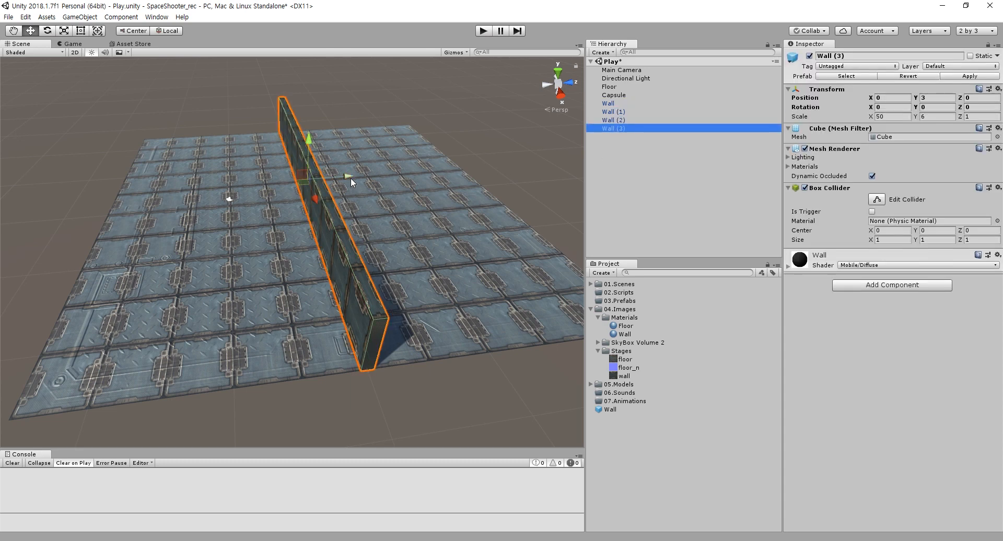
Vertex-snap the original Wall to the floor's +Z edge, at Z position 25.5
click(614, 104)
key(f)
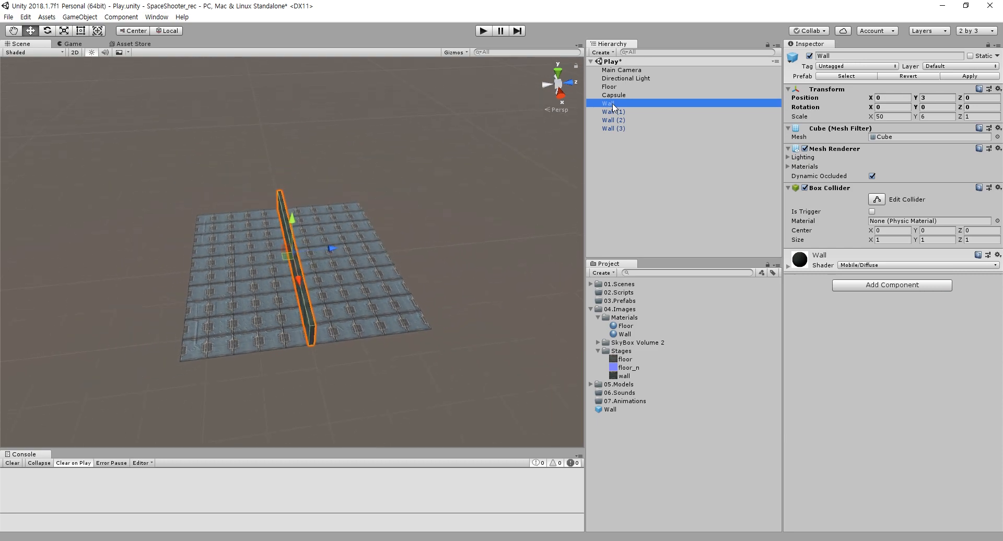
scroll(399, 288, up, 3)
scroll(401, 290, down, 2)
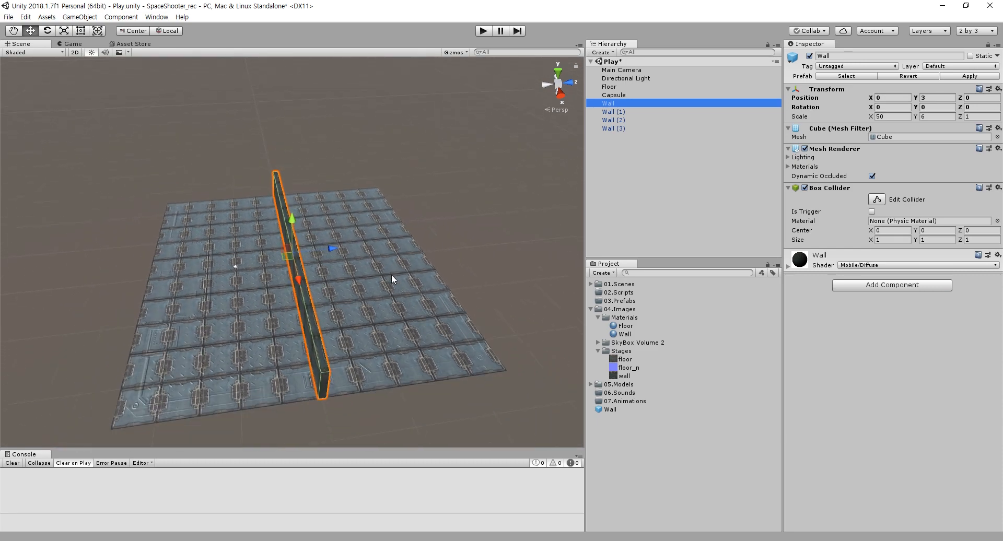
right_drag(445, 274, 429, 296)
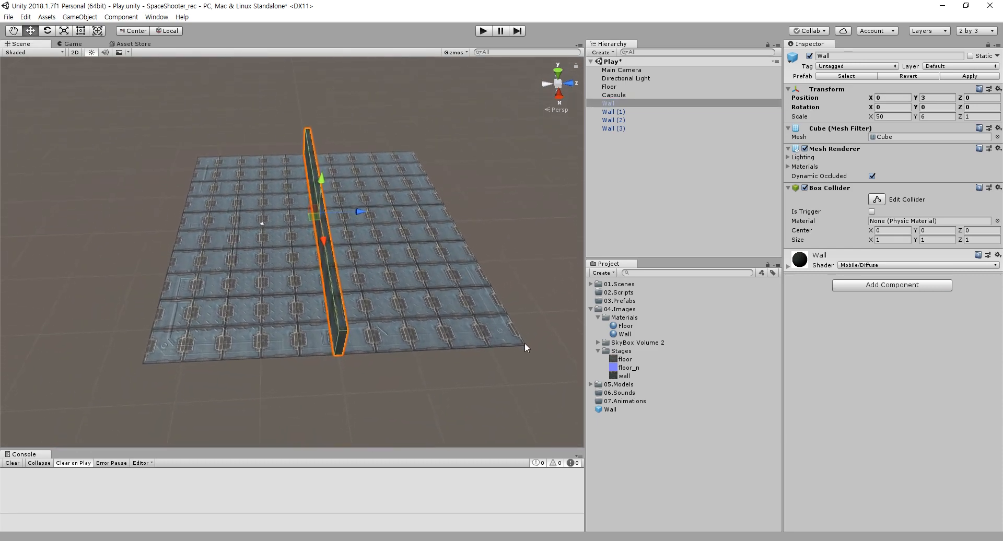
right_drag(521, 283, 508, 280)
key(w)
key(d)
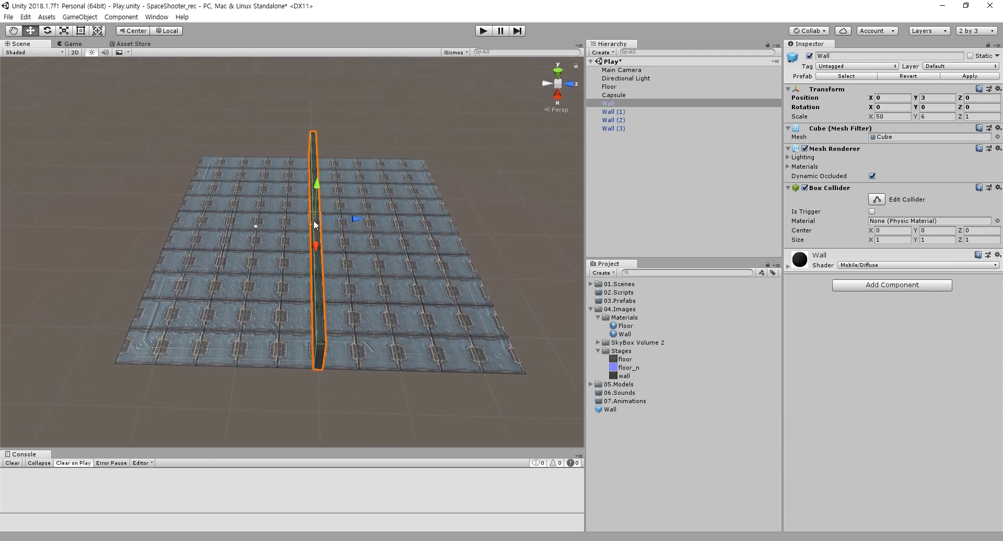
drag(316, 224, 313, 297)
drag(312, 365, 325, 370)
drag(325, 368, 455, 379)
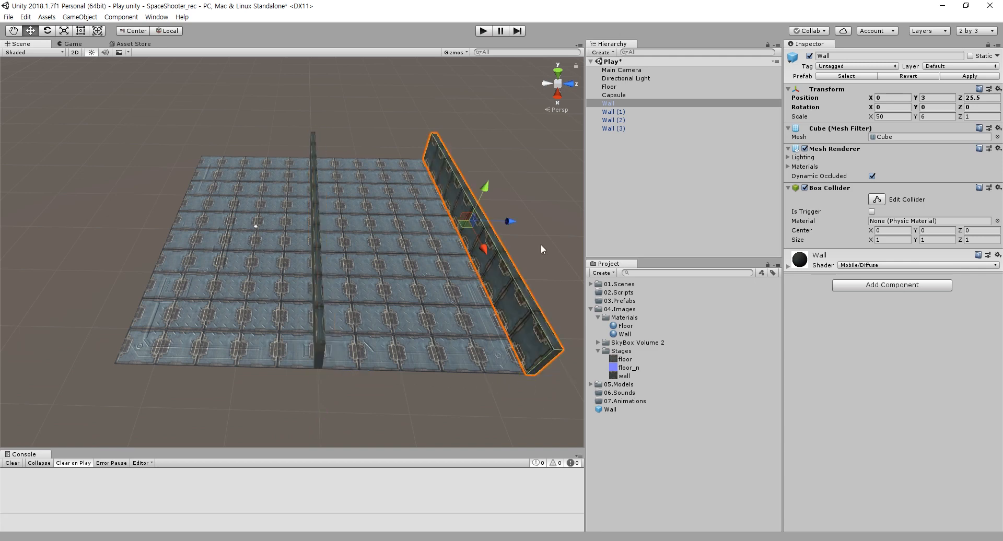
Vertex-snap Wall (1) to the floor's opposite edge, at Z position -25.5
click(613, 112)
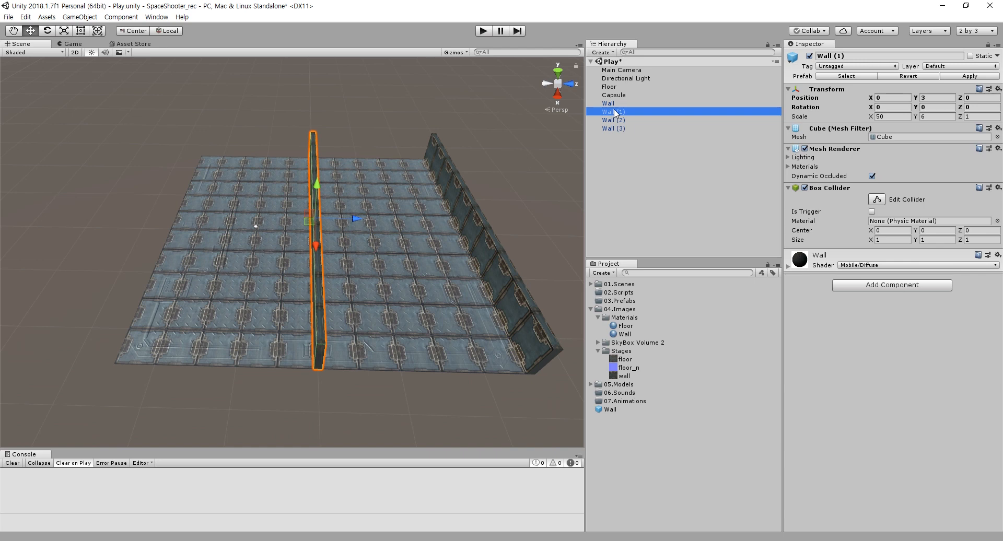
click(312, 223)
key(v)
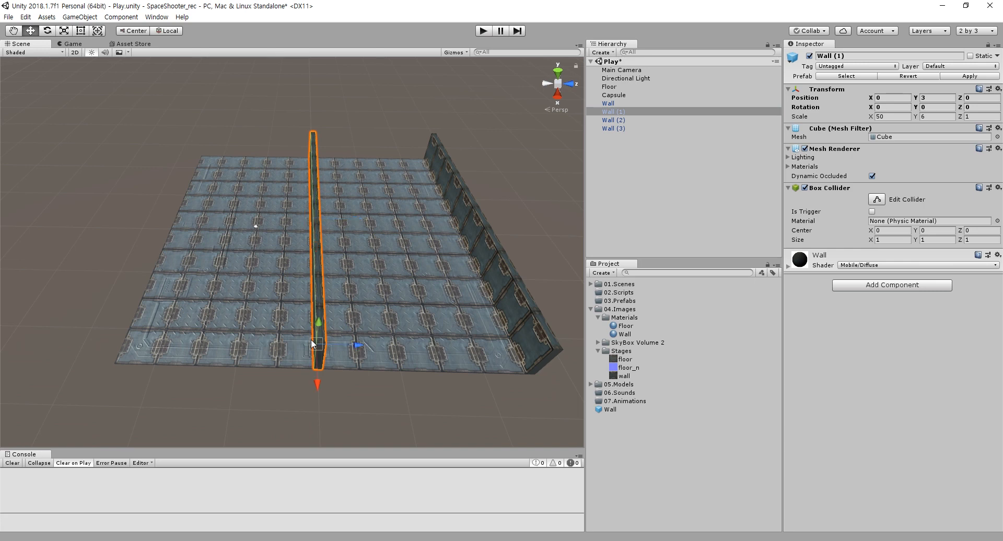
drag(311, 367, 140, 356)
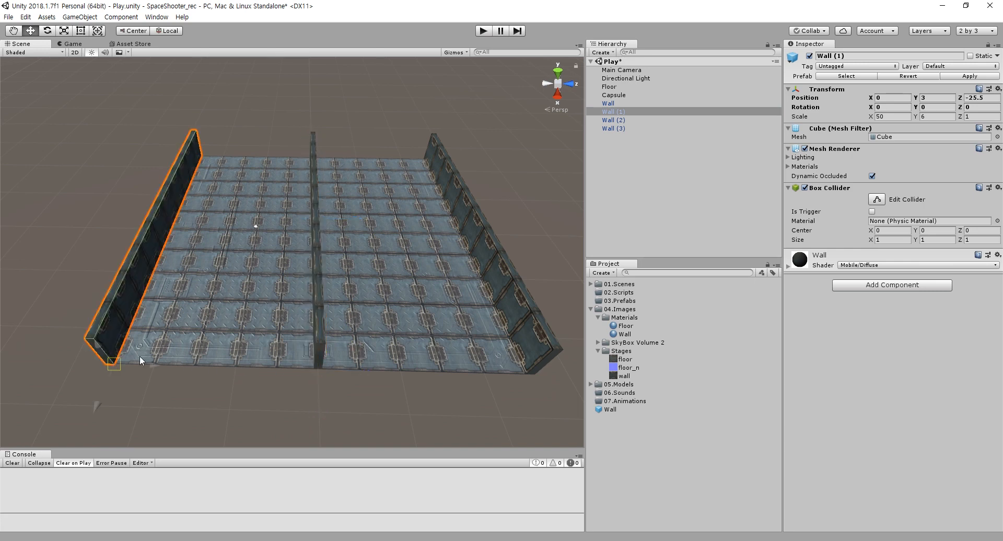
Rotate Wall (2) to 90 on Y and vertex-snap it to the floor's near edge, at X position 25.5
click(616, 120)
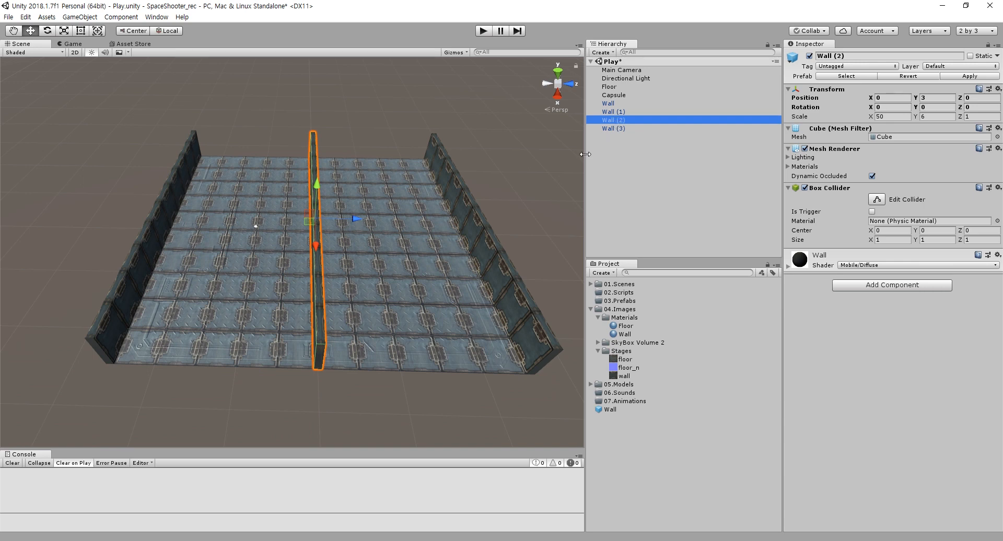
click(936, 107)
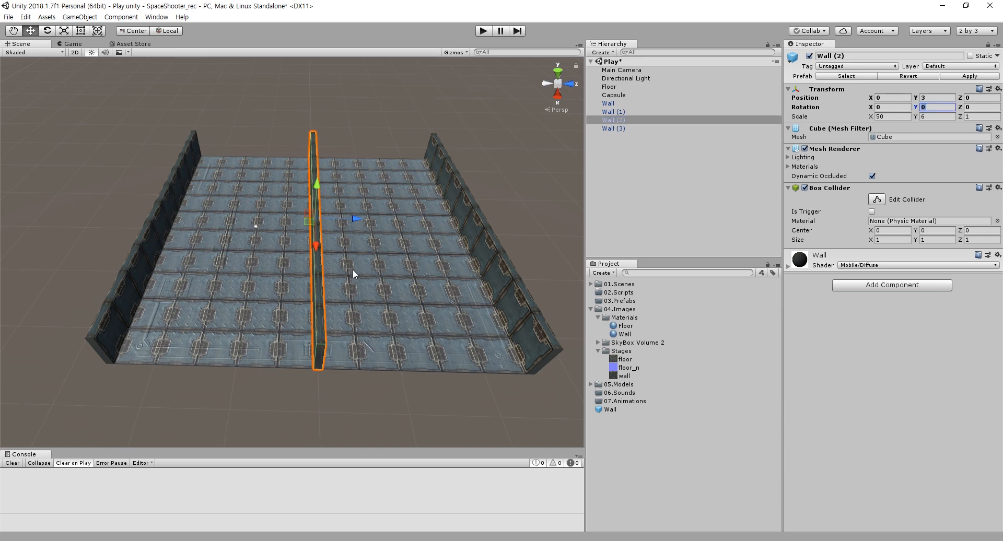
text(90)
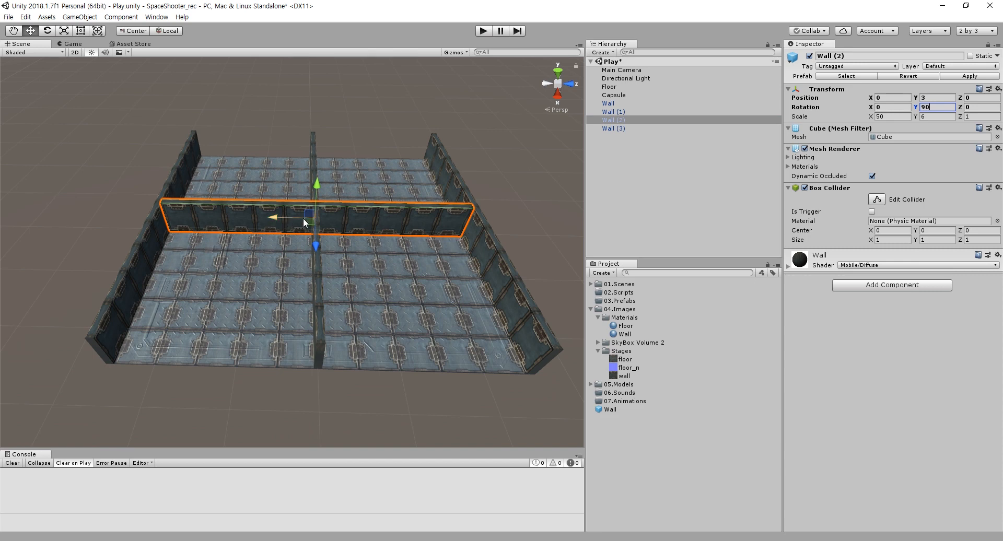
click(328, 223)
key(v)
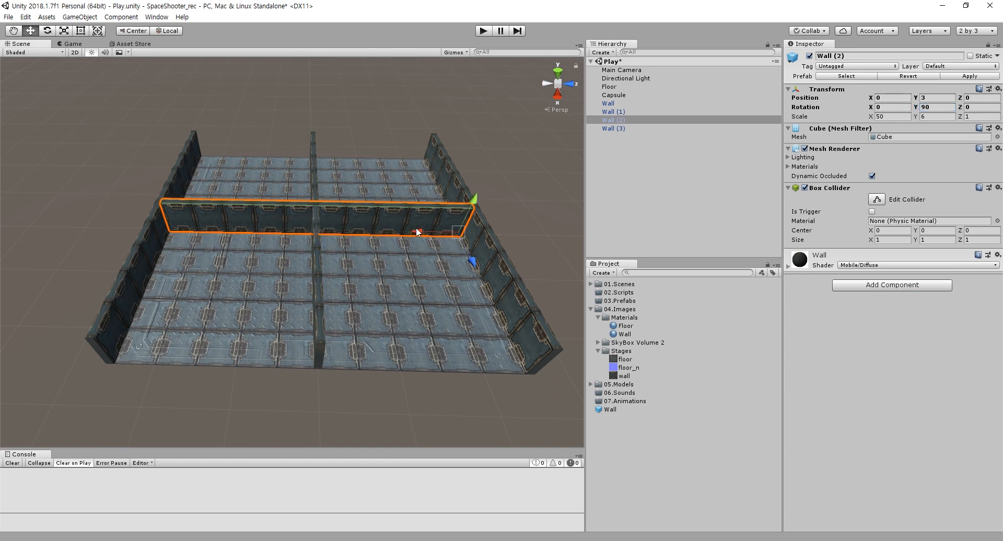
drag(462, 240, 504, 339)
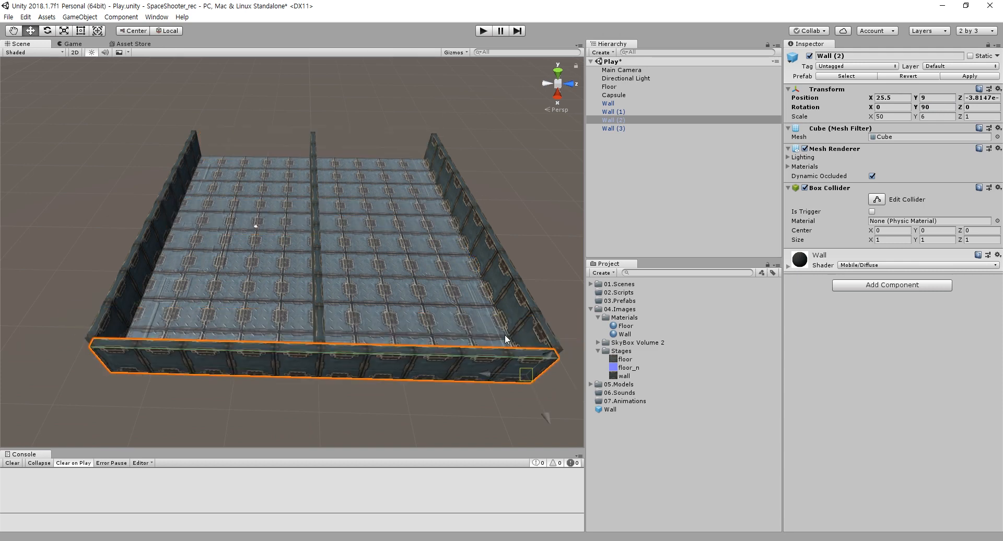
Rotate Wall (3) to 90 on Y and vertex-snap it to the floor's remaining open edge, at X position -25.5
click(313, 244)
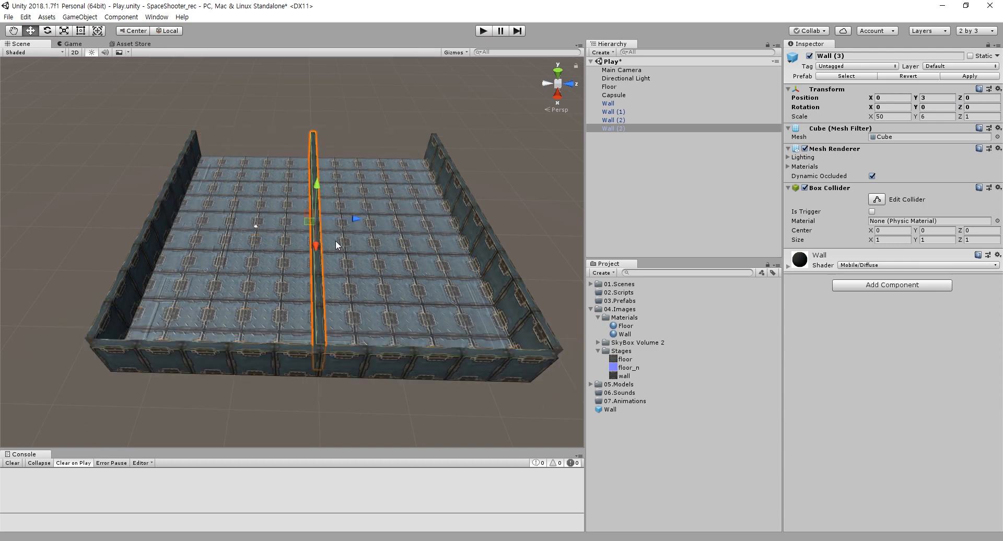
click(936, 107)
text(90)
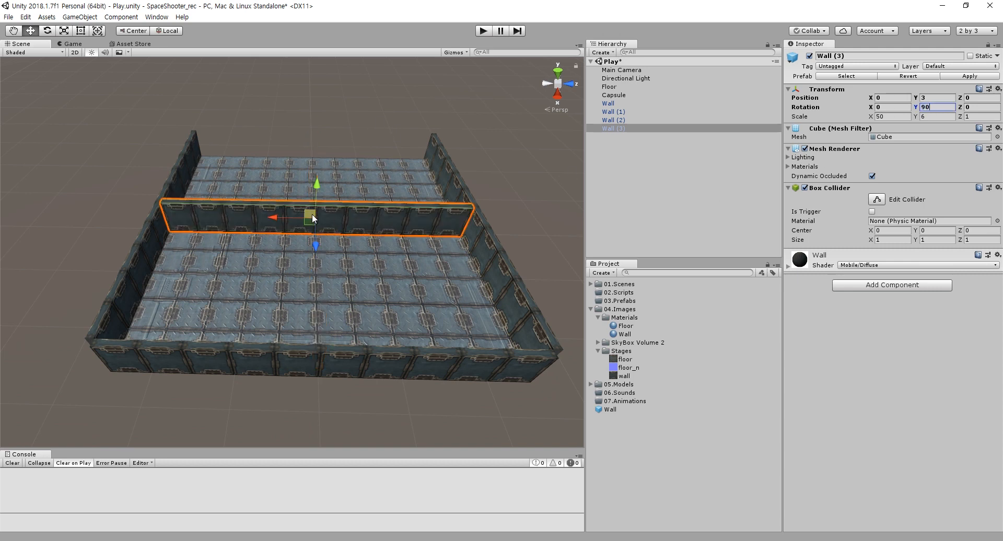
text(v)
drag(472, 230, 449, 180)
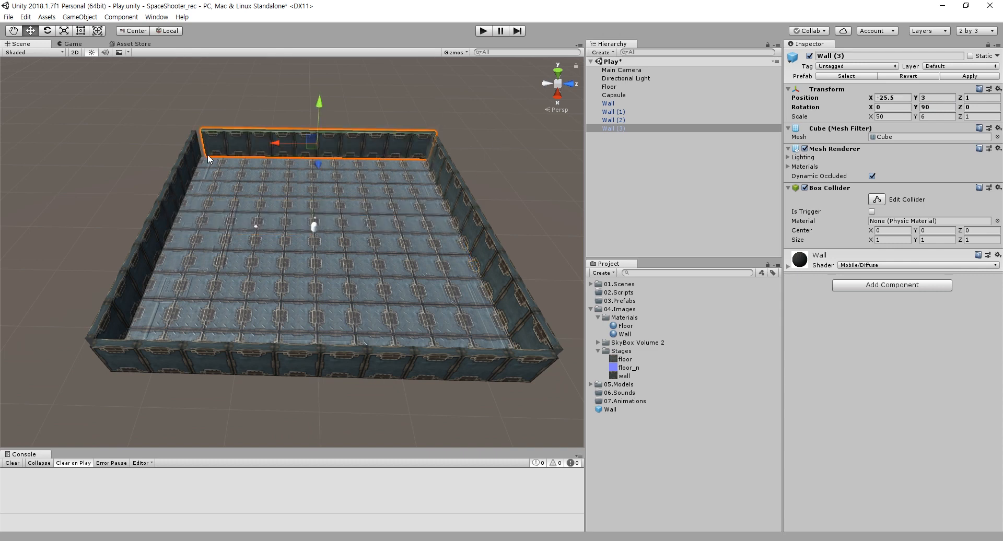
Align the end of Wall (3) with the floor corner by vertex snapping, at Z position 0, and deselect it
key(v)
drag(207, 155, 203, 155)
key(d)
right_drag(455, 162, 247, 132)
key(w)
key(s)
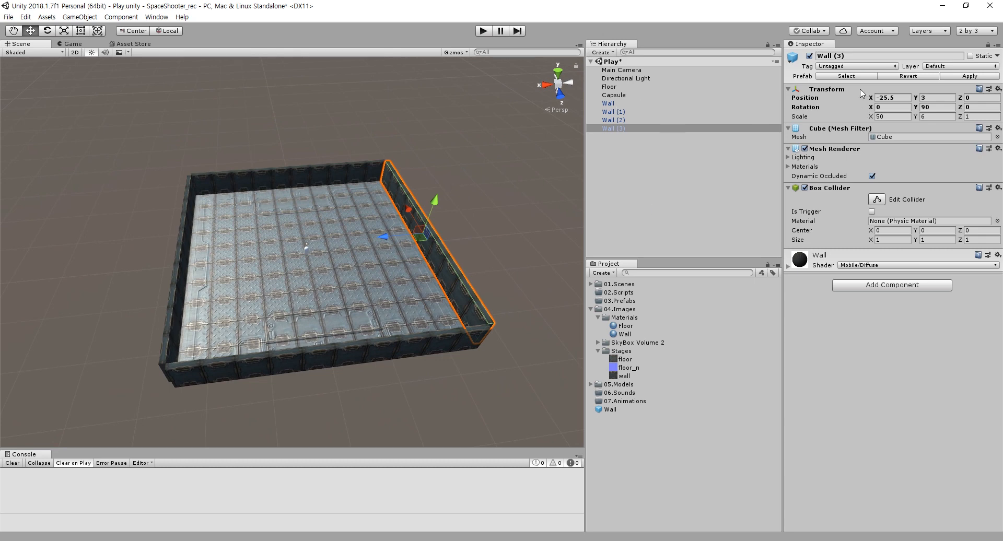
click(672, 202)
right_drag(470, 167, 448, 291)
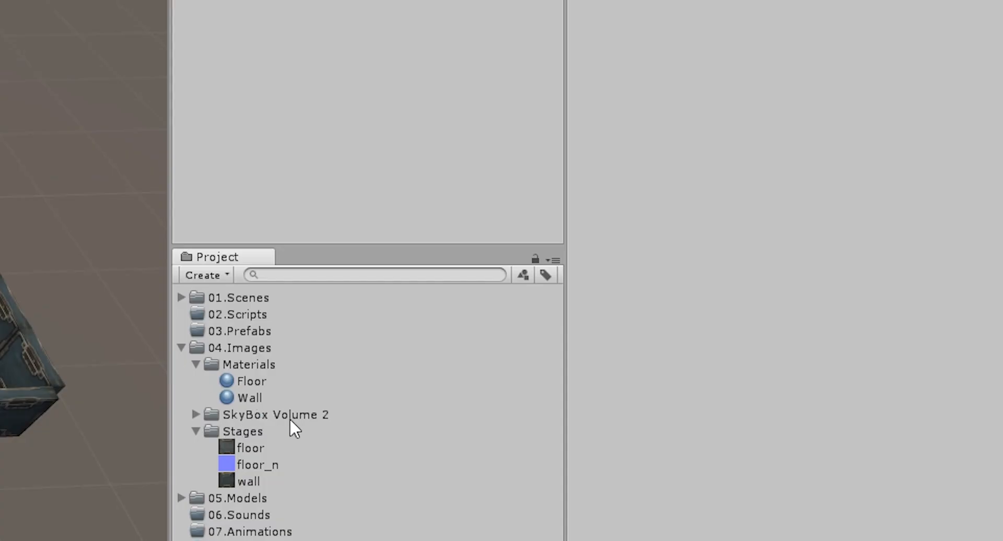
Expand the SkyBox Volume 2 folder and create a new material named Skybox in the Materials folder
click(293, 418)
click(198, 415)
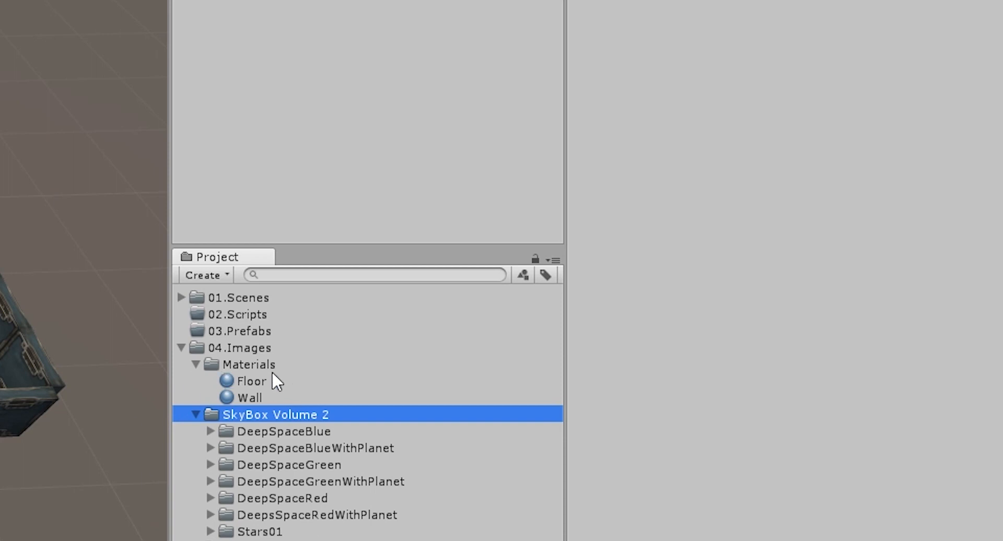
click(235, 365)
right_click(261, 353)
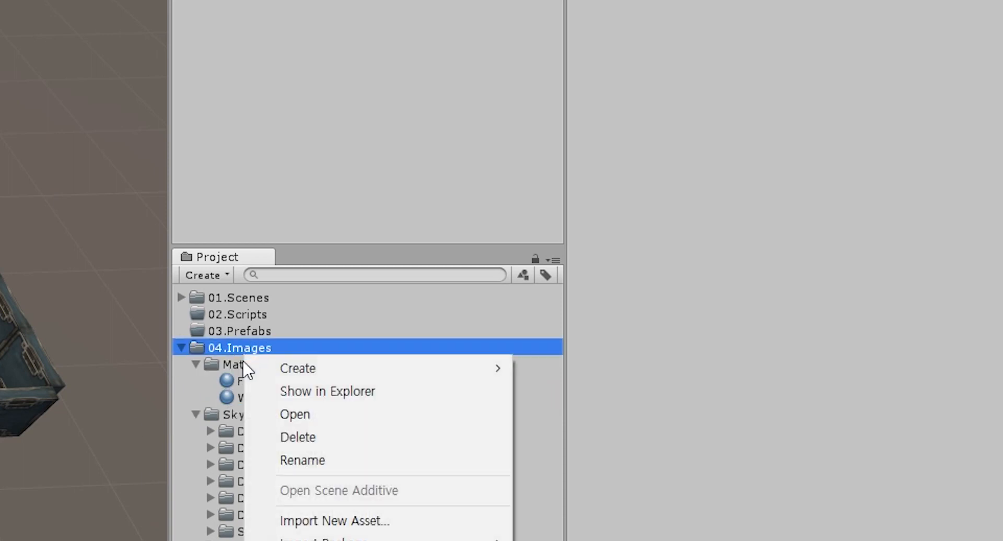
click(249, 365)
right_click(250, 365)
mouse_move(305, 379)
click(580, 376)
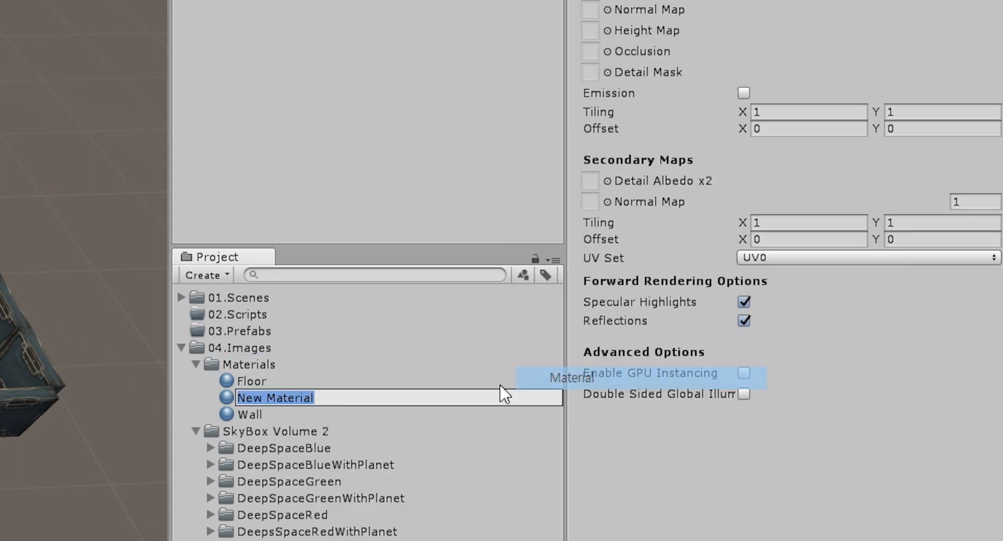
text(Sky)
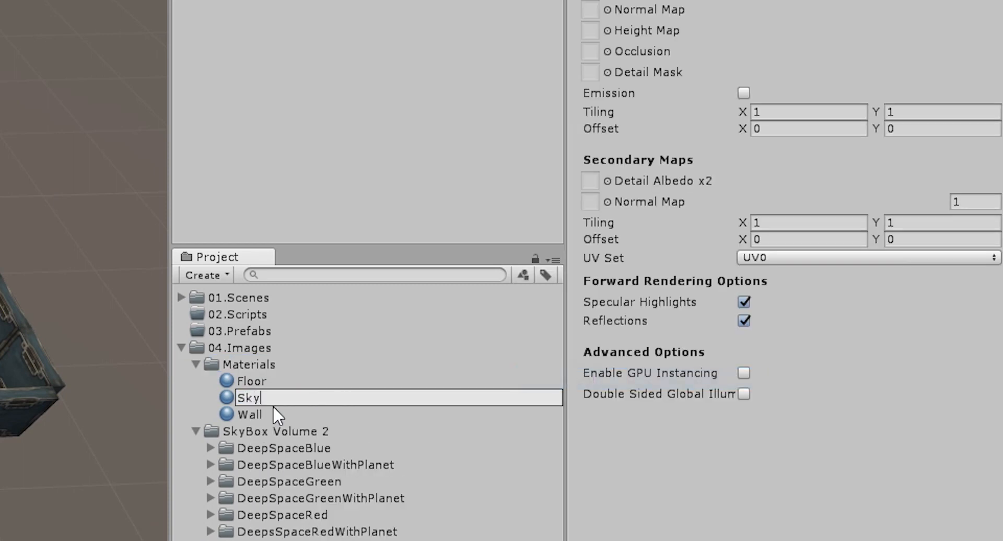
text(box)
key(Return)
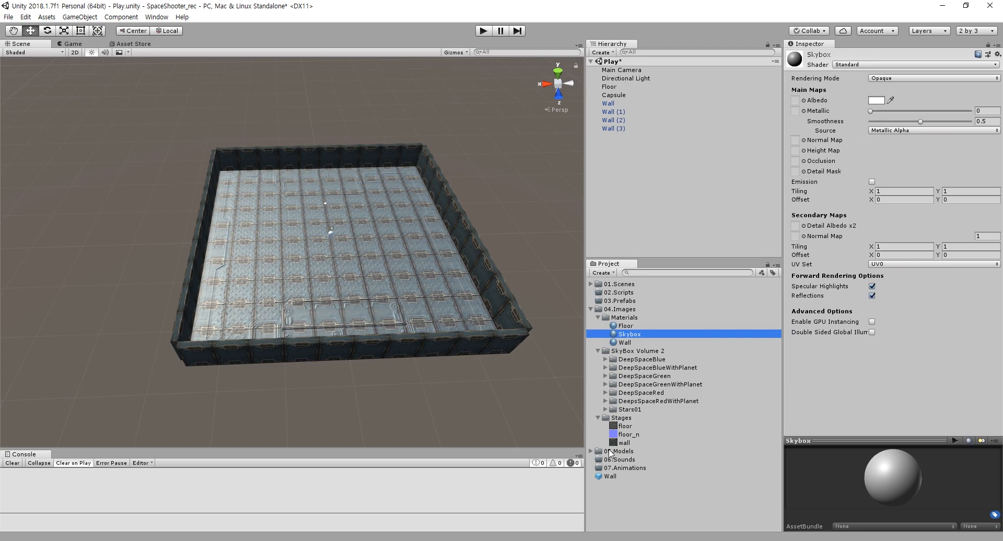
Set the Skybox material's shader to Skybox/6 Sided
click(916, 64)
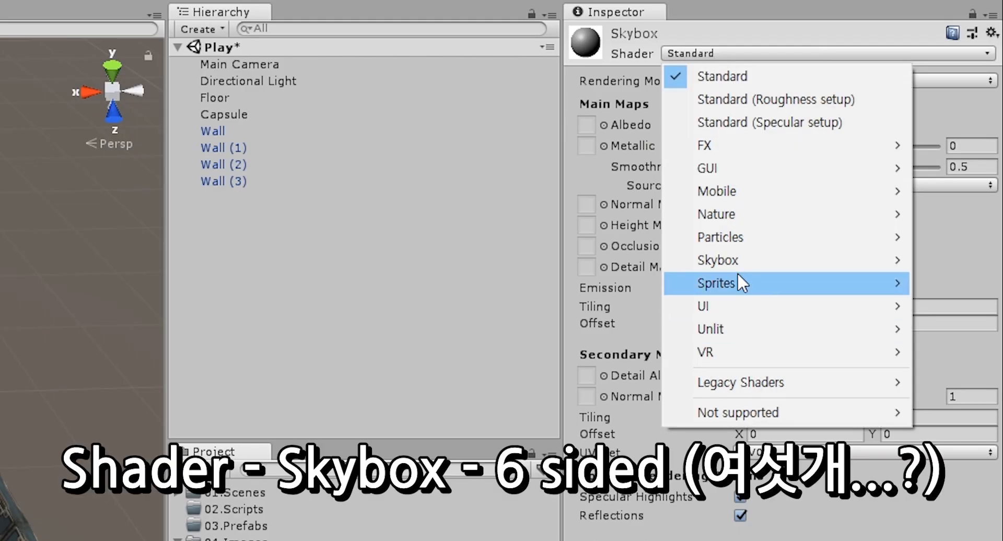
mouse_move(731, 260)
click(575, 262)
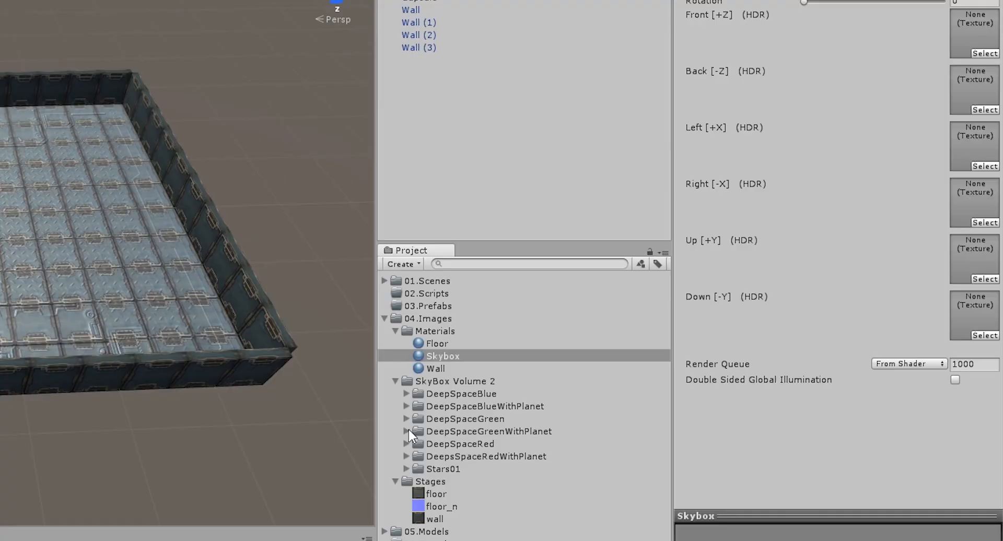
Assign the DeepSpaceGreenWithPlanet back, front, left, right, up and down images to the matching texture slots of the Skybox material
click(605, 385)
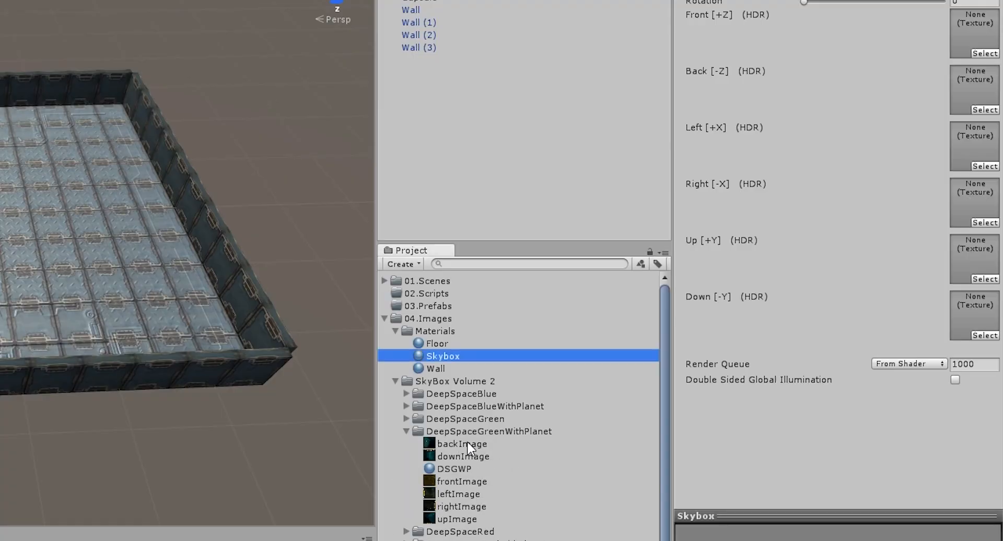
drag(468, 445, 989, 93)
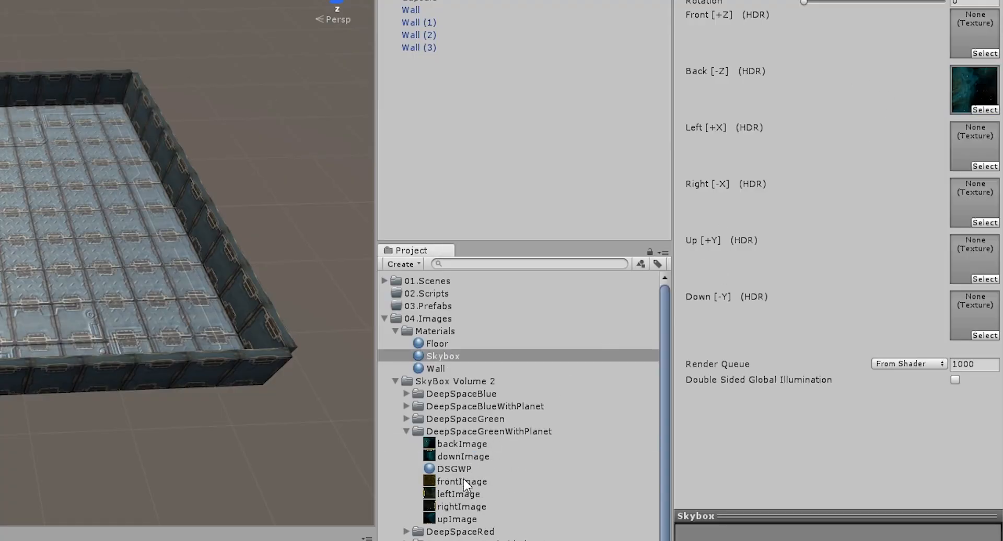
drag(463, 482, 992, 23)
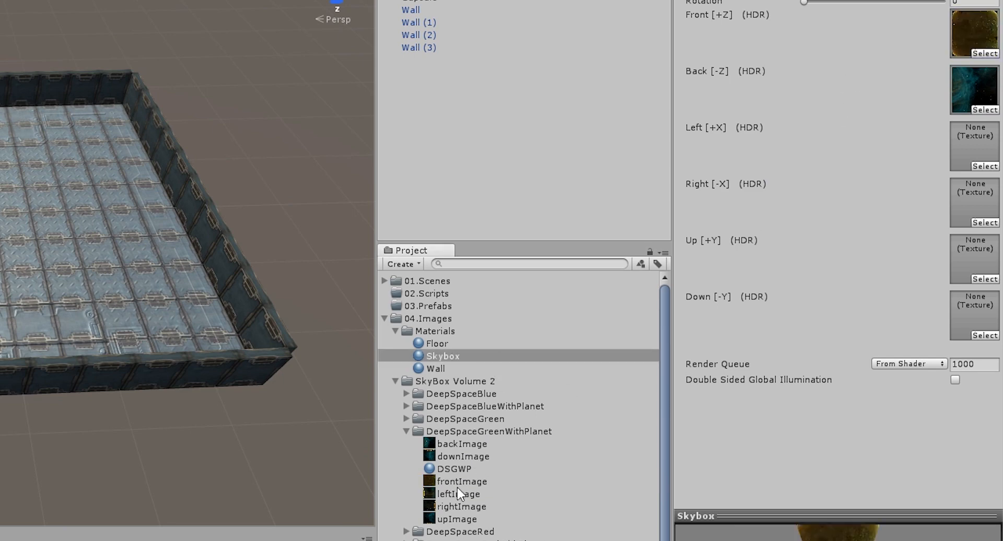
drag(457, 488, 986, 152)
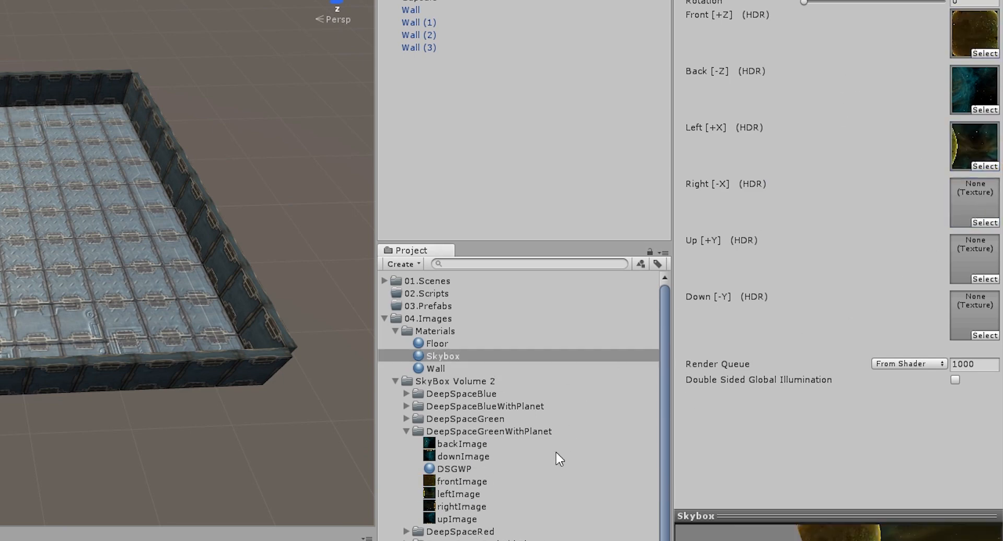
drag(456, 507, 976, 202)
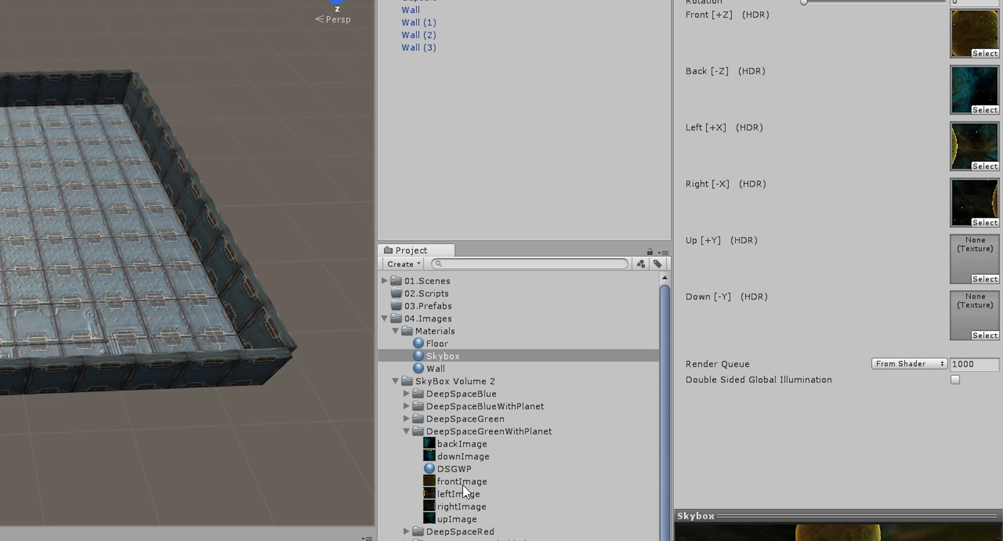
drag(459, 512, 973, 249)
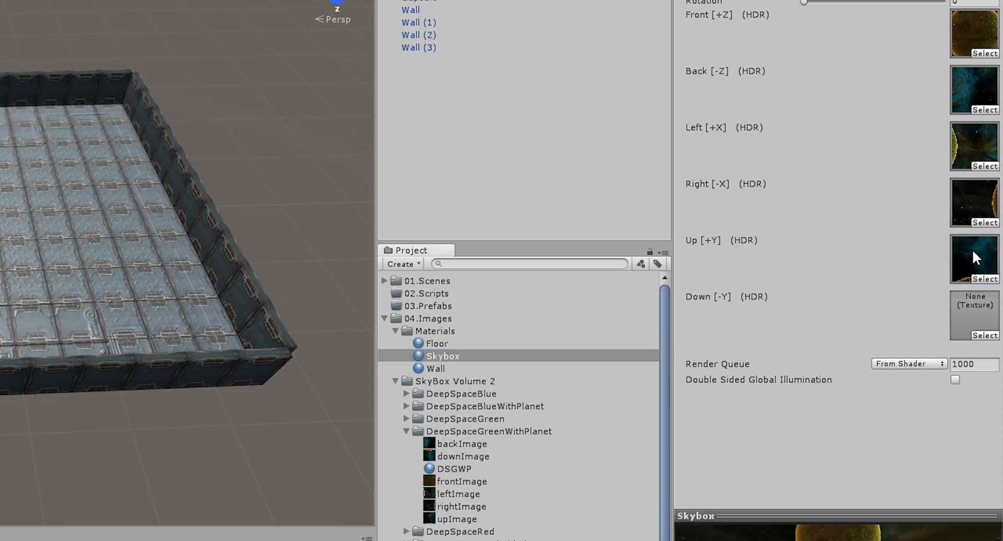
drag(460, 457, 953, 304)
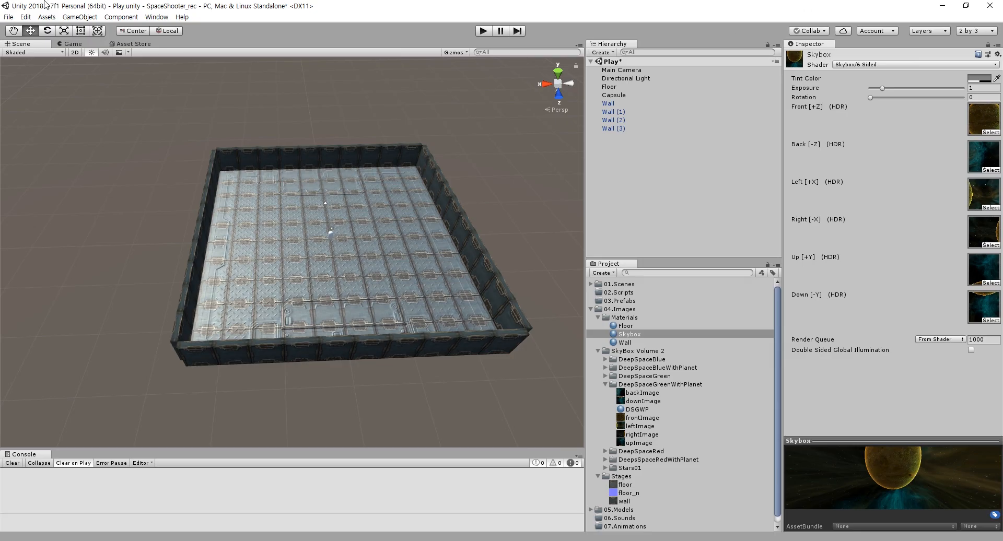
Open the Lighting settings window and dock it beside the Inspector
click(157, 16)
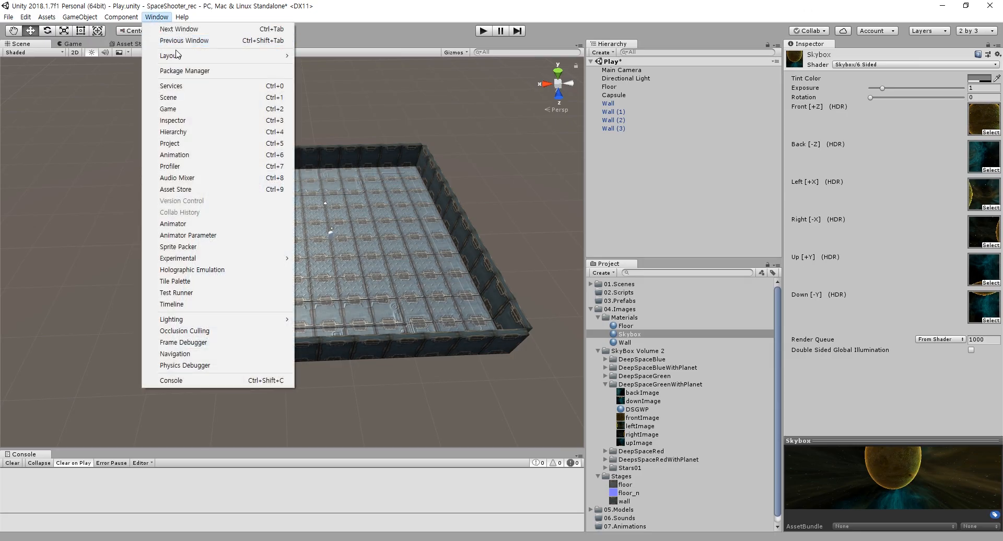
mouse_move(199, 320)
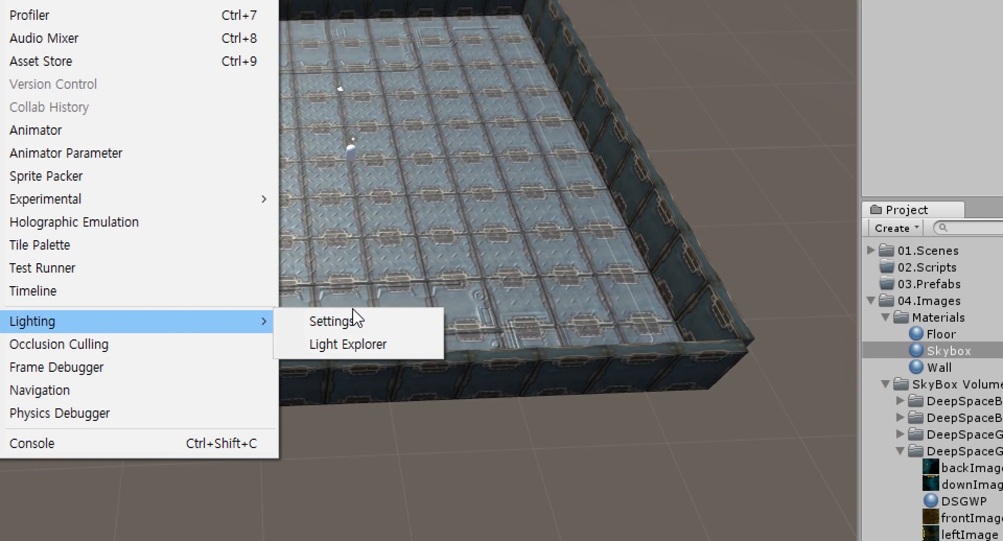
click(314, 319)
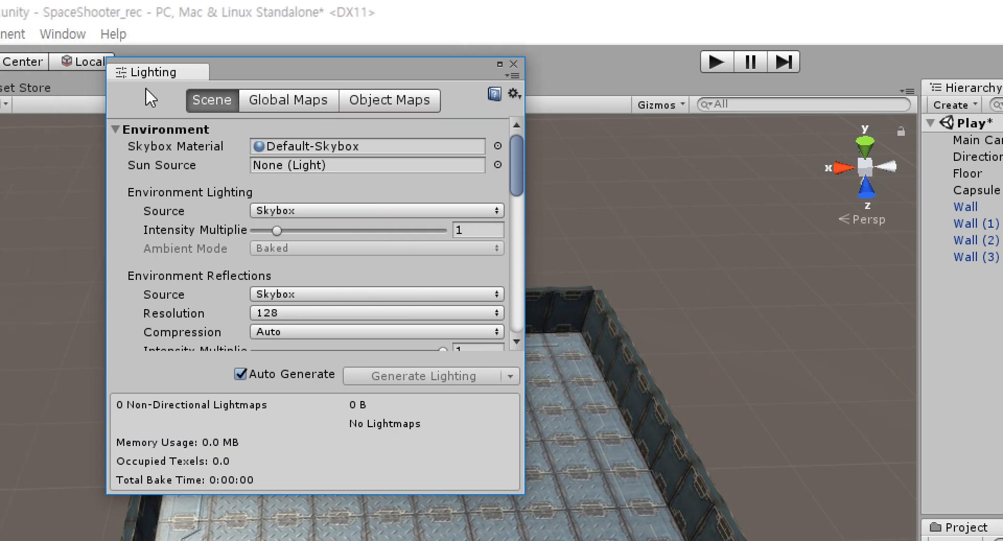
drag(173, 72, 869, 48)
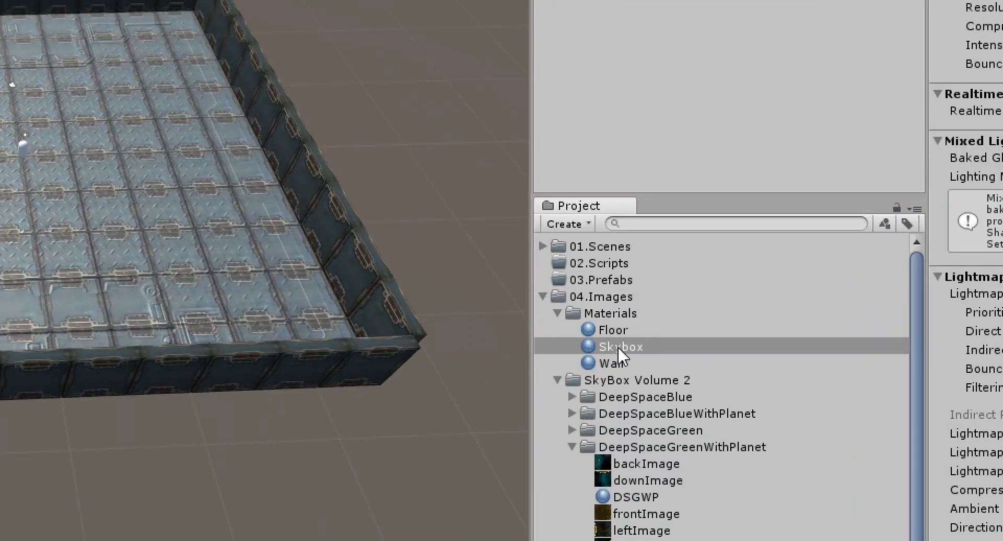
Assign the Skybox material as the scene's Skybox Material and the Directional Light as its Sun Source
drag(605, 239, 809, 74)
drag(821, 180, 1002, 0)
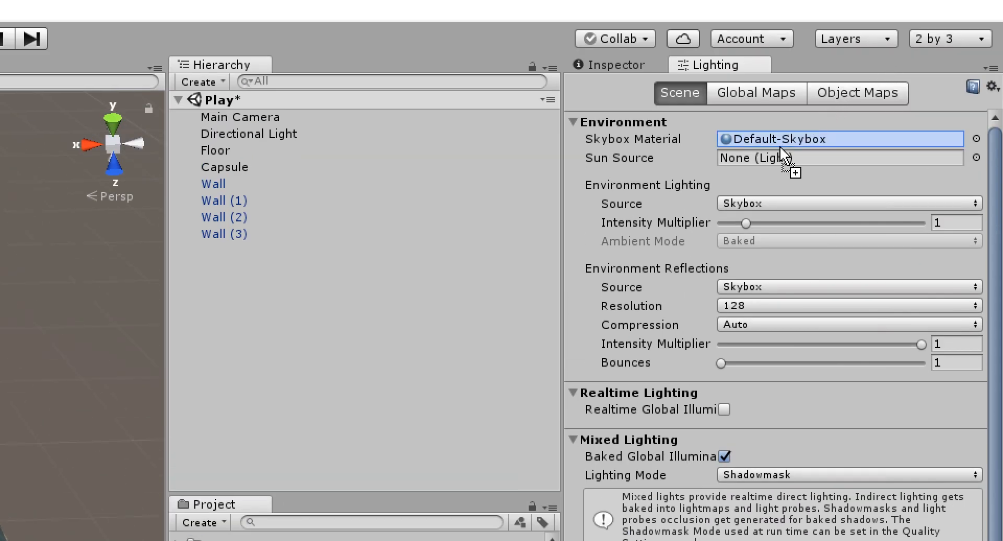
drag(772, 141, 773, 142)
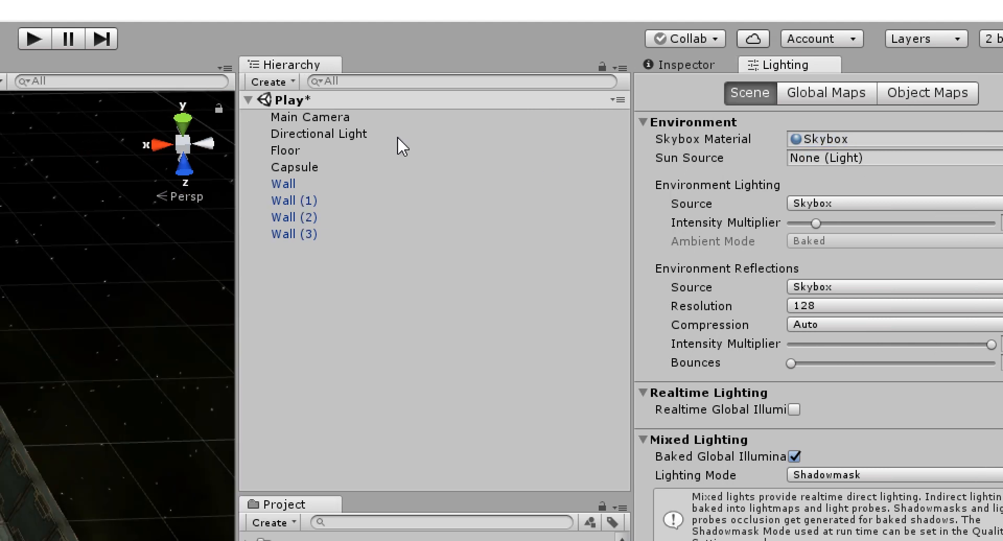
drag(302, 140, 883, 158)
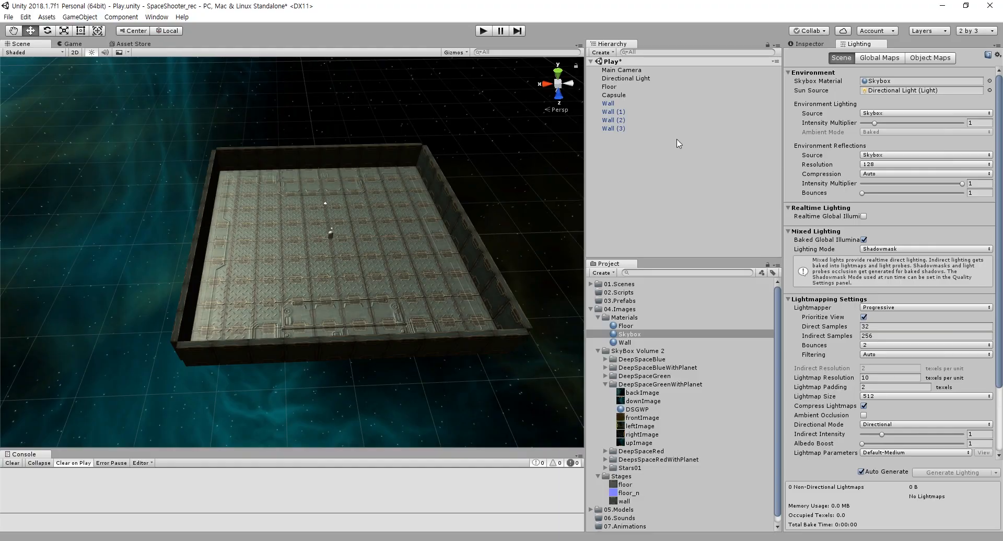
right_drag(59, 358, 0, 331)
right_drag(356, 176, 63, 144)
scroll(824, 296, down, 1)
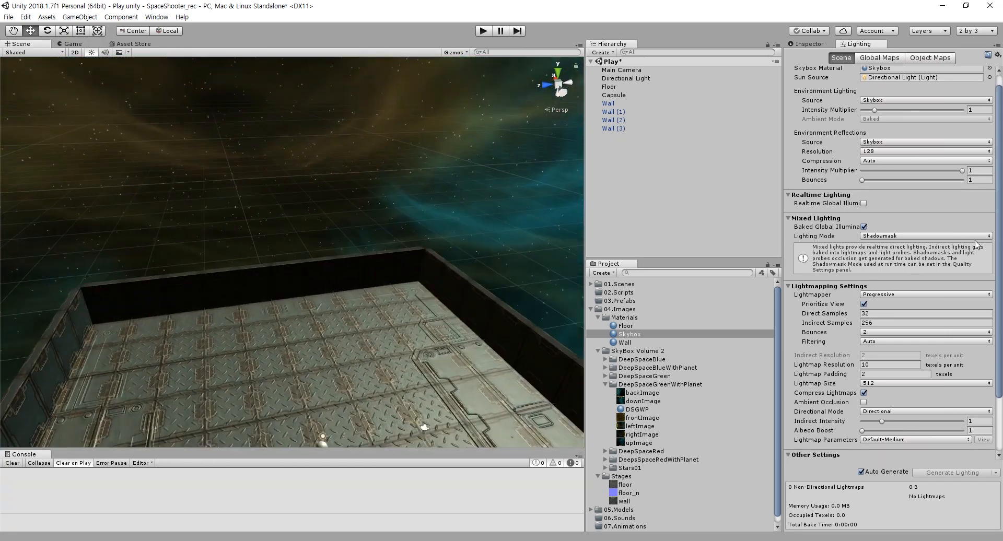
right_drag(478, 265, 222, 235)
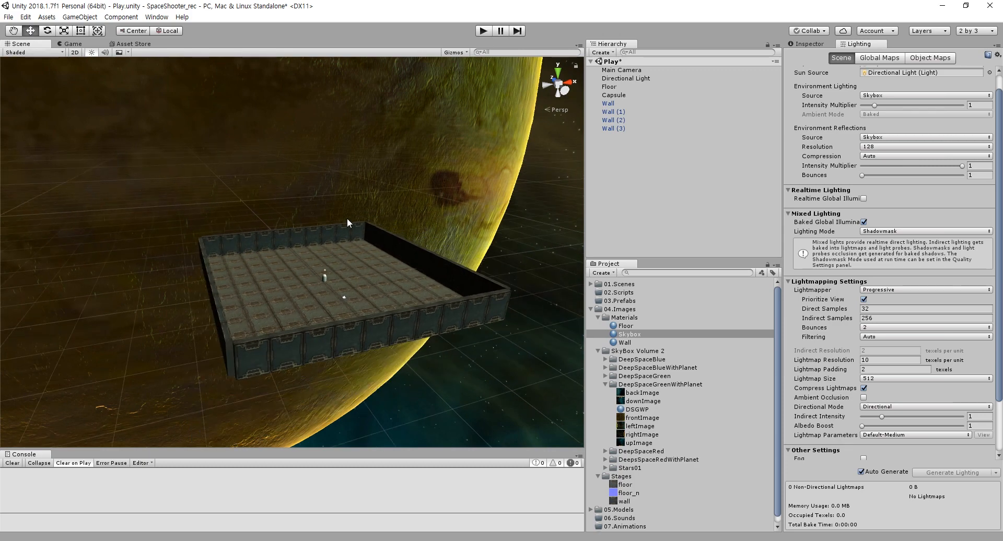